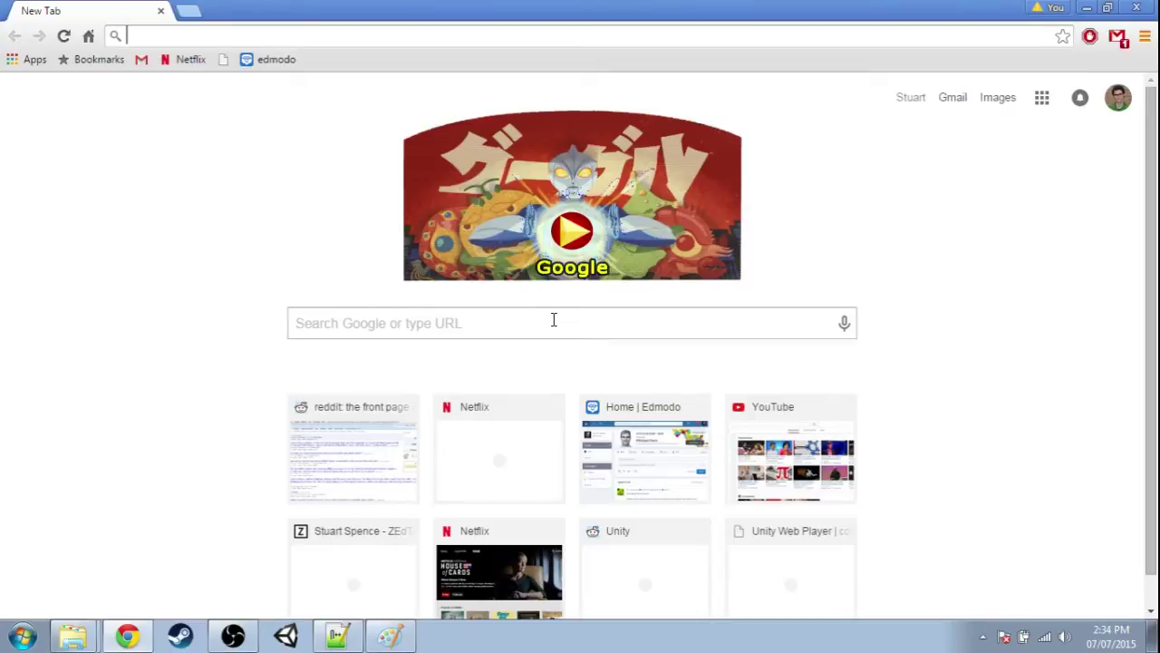
# Search the web for unity3d, open Unity's download page and go to the choice of editions
pyautogui.click(554, 319)
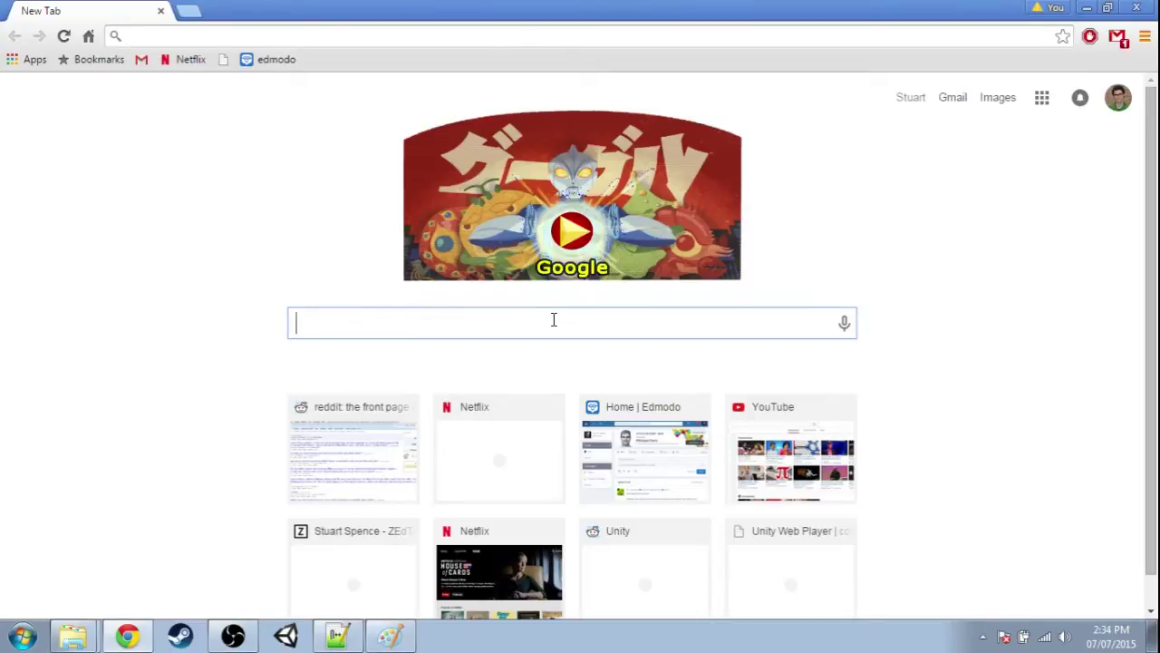
pyautogui.write('unity3d')
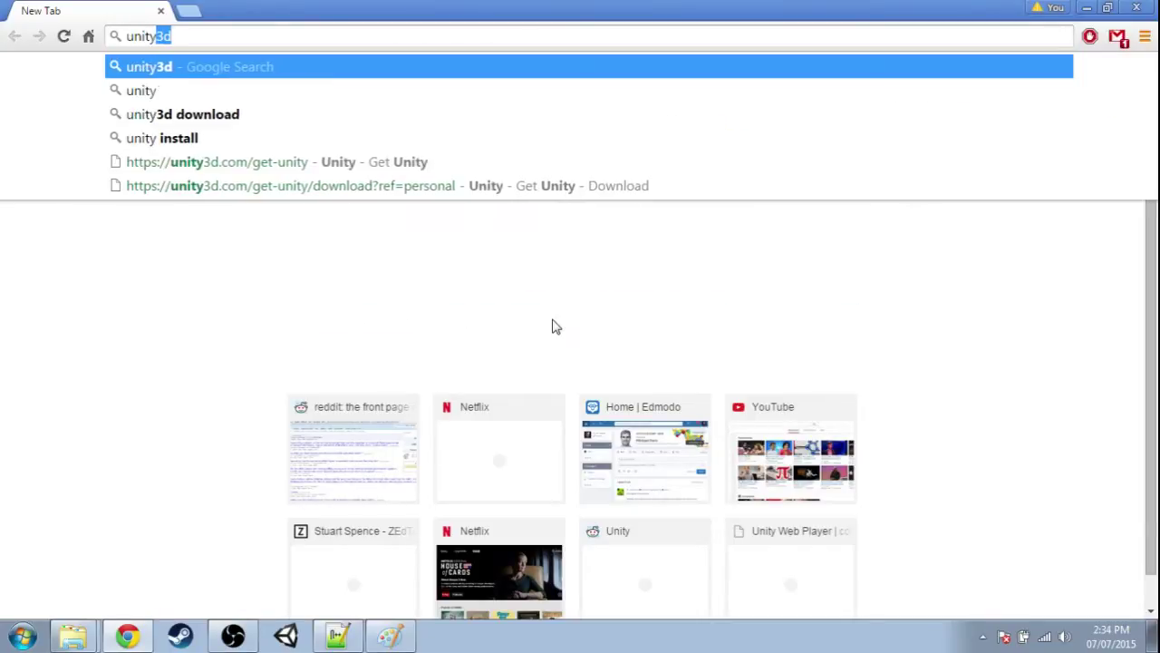
pyautogui.press('Return')
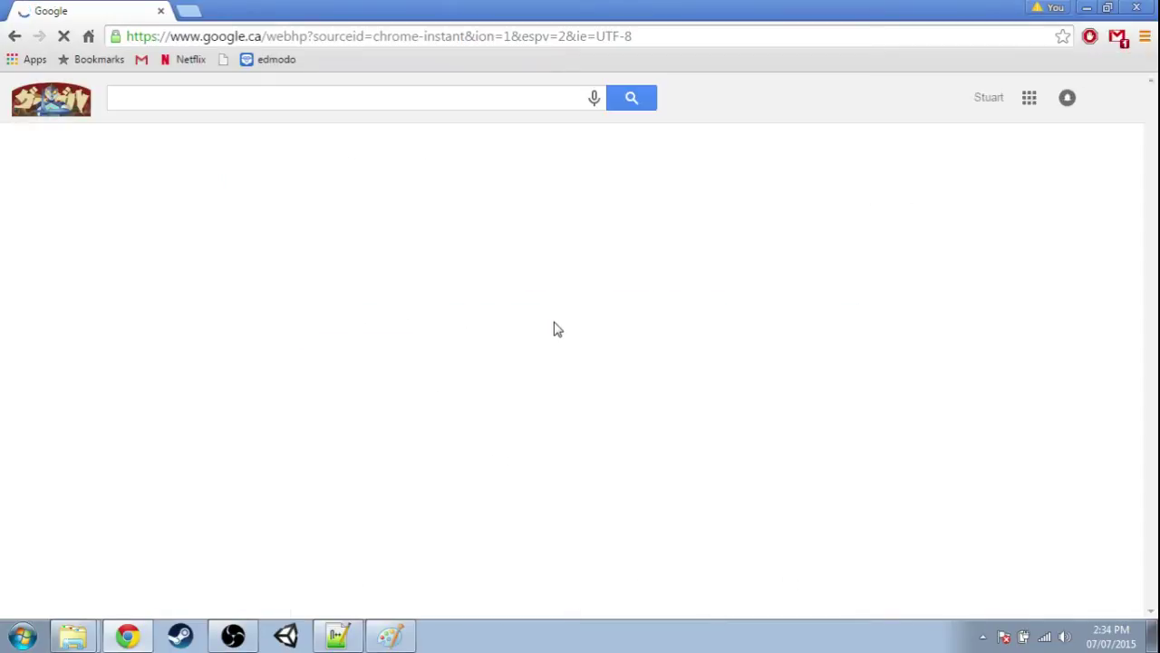
pyautogui.click(227, 338)
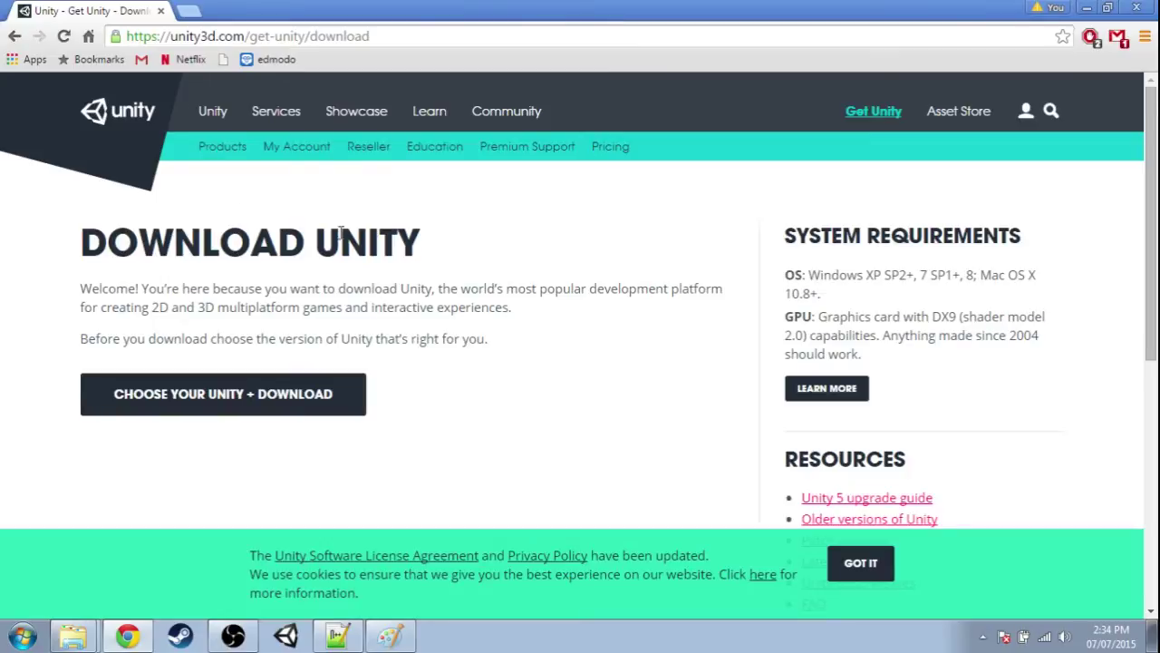
pyautogui.click(219, 405)
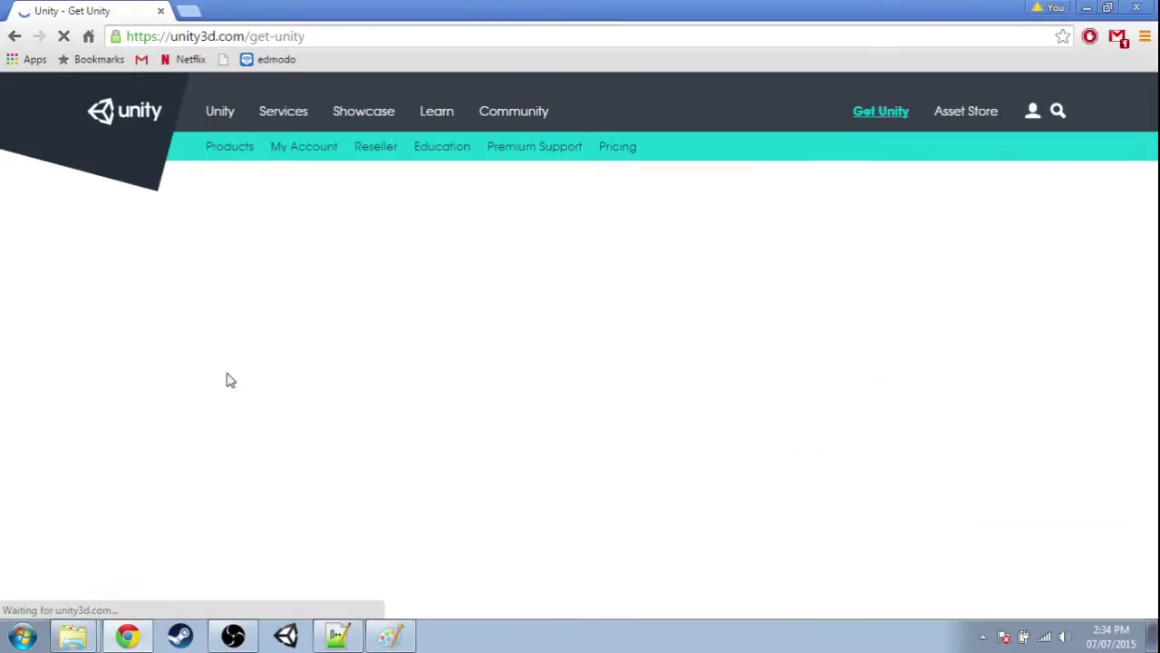
# Choose the free download of the Unity 5 Personal Edition and start downloading it
pyautogui.scroll(-2, 671, 272)
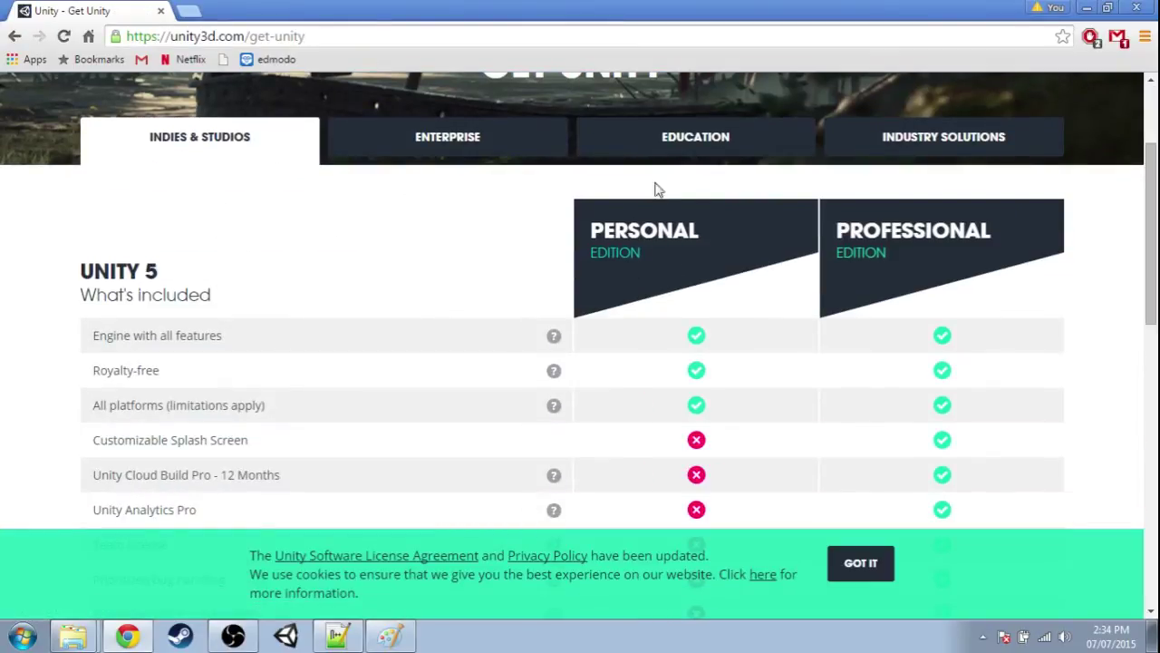
pyautogui.scroll(-4, 671, 190)
pyautogui.click(712, 404)
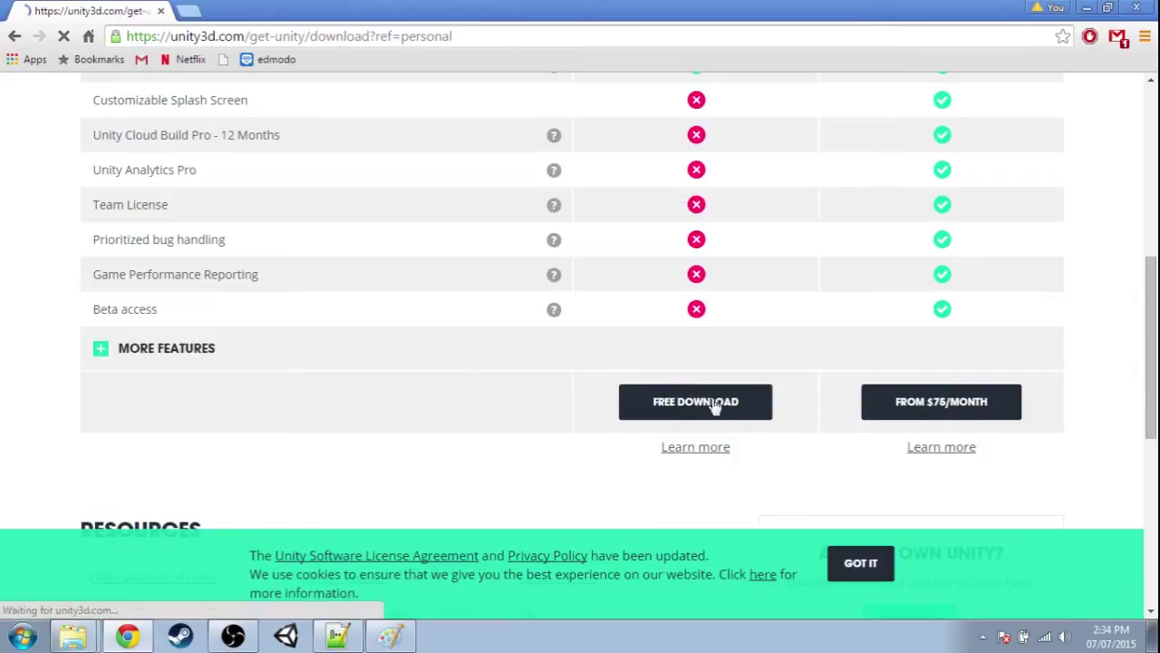
pyautogui.scroll(-1, 642, 401)
pyautogui.click(639, 401)
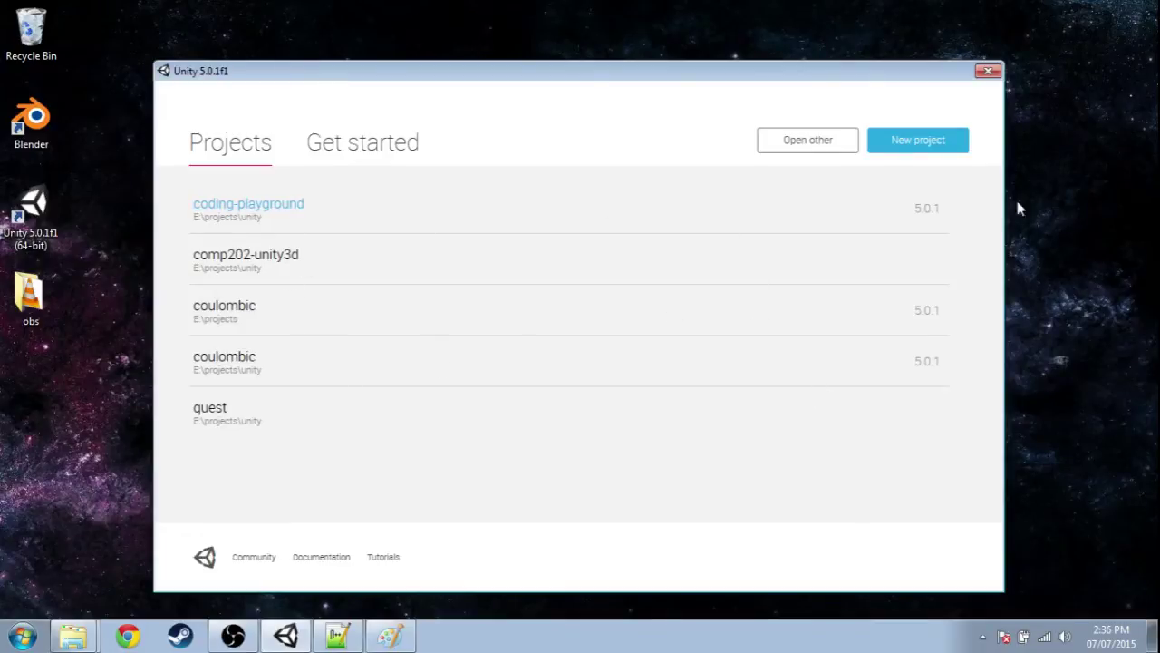
# Create a new 3D Unity project named trigonometry on the desktop
pyautogui.click(918, 141)
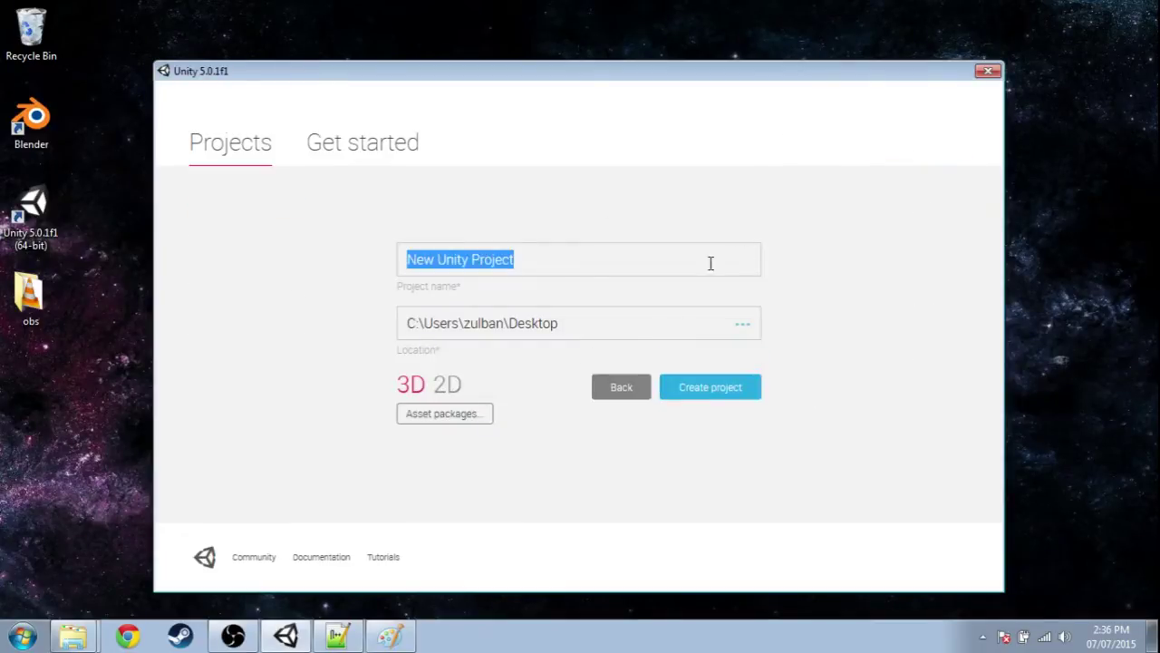
pyautogui.write('trignometry')
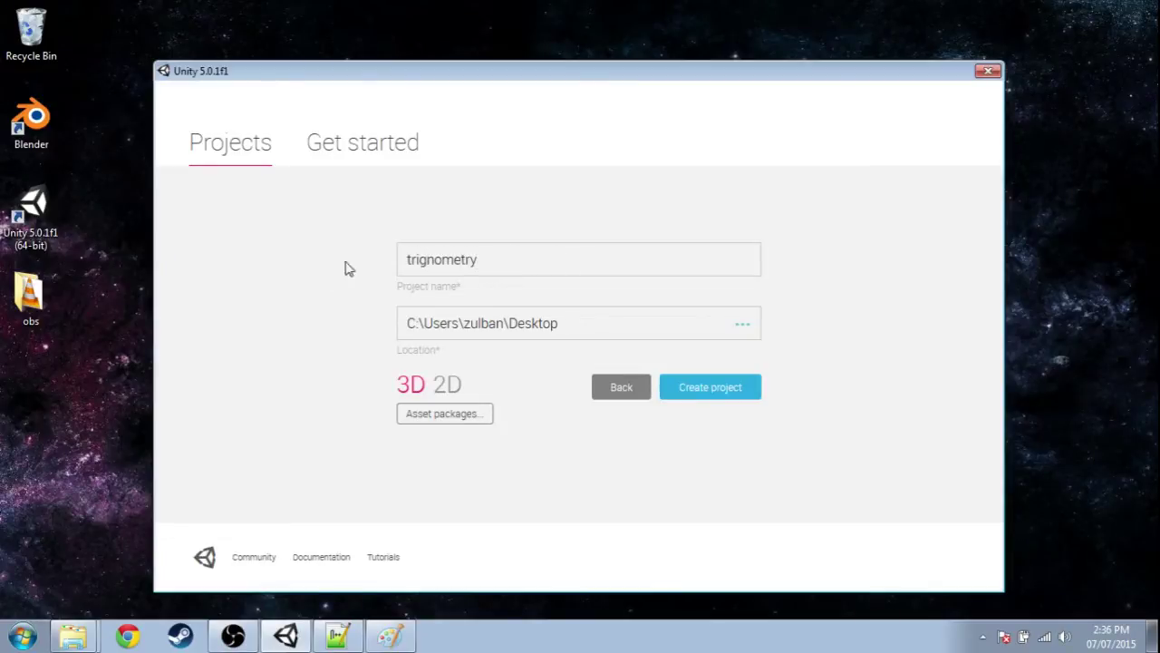
pyautogui.click(432, 254)
pyautogui.write('o')
pyautogui.click(708, 388)
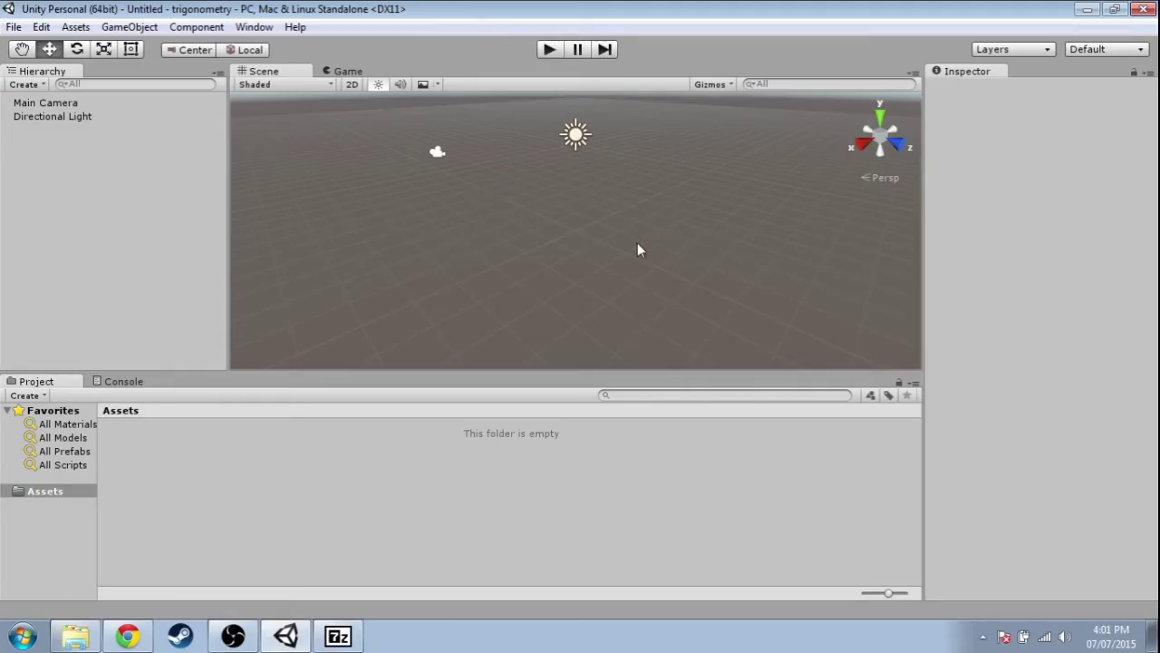
pyautogui.keyDown('alt'); pyautogui.moveTo(637, 243); pyautogui.dragTo(538, 229); pyautogui.keyUp('alt')
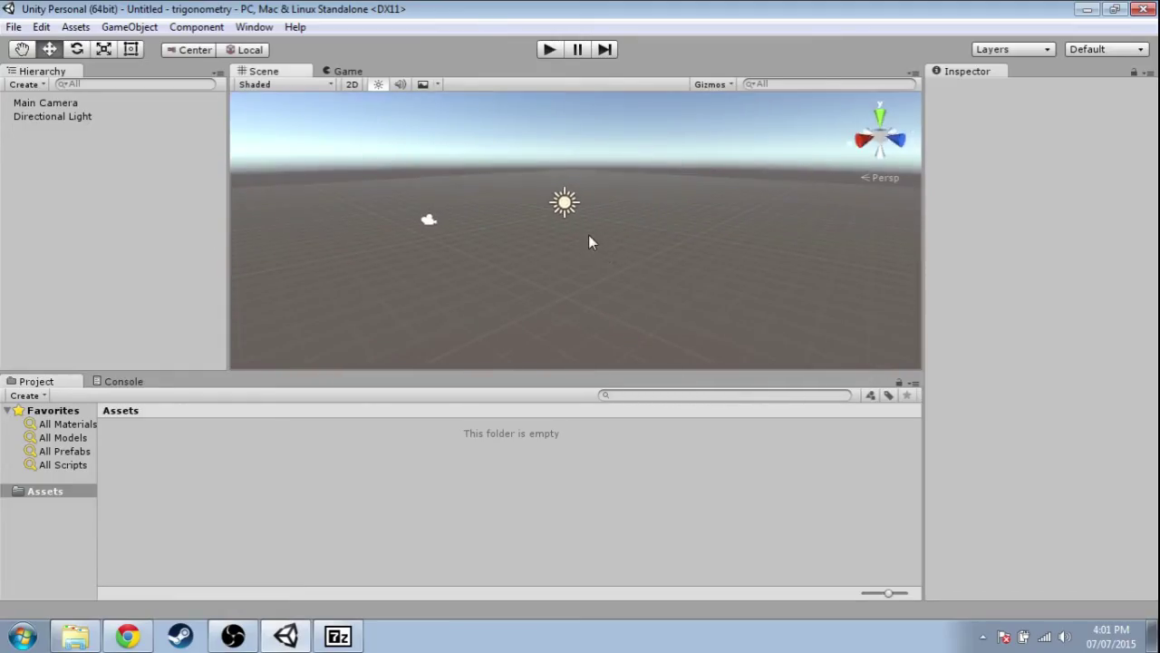
pyautogui.keyDown('alt'); pyautogui.moveTo(650, 166); pyautogui.dragTo(689, 214); pyautogui.keyUp('alt')
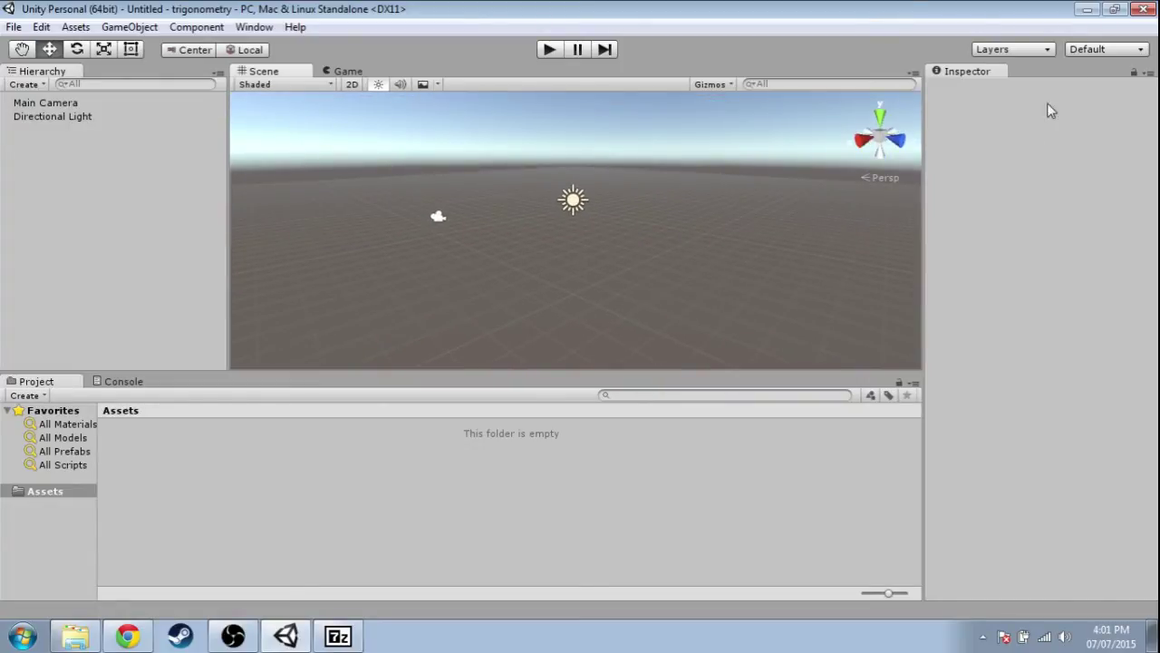
# Shrink the Unity window and extract the trig scripts folder from trig scripts.zip onto the desktop
pyautogui.click(1114, 9)
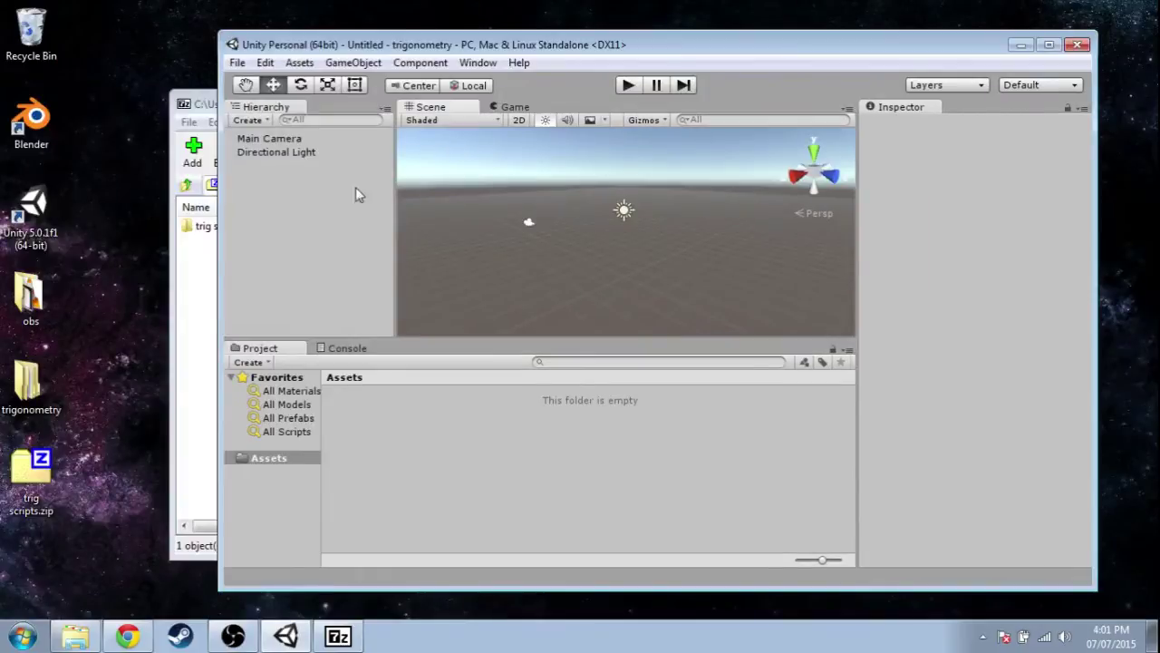
pyautogui.click(41, 467)
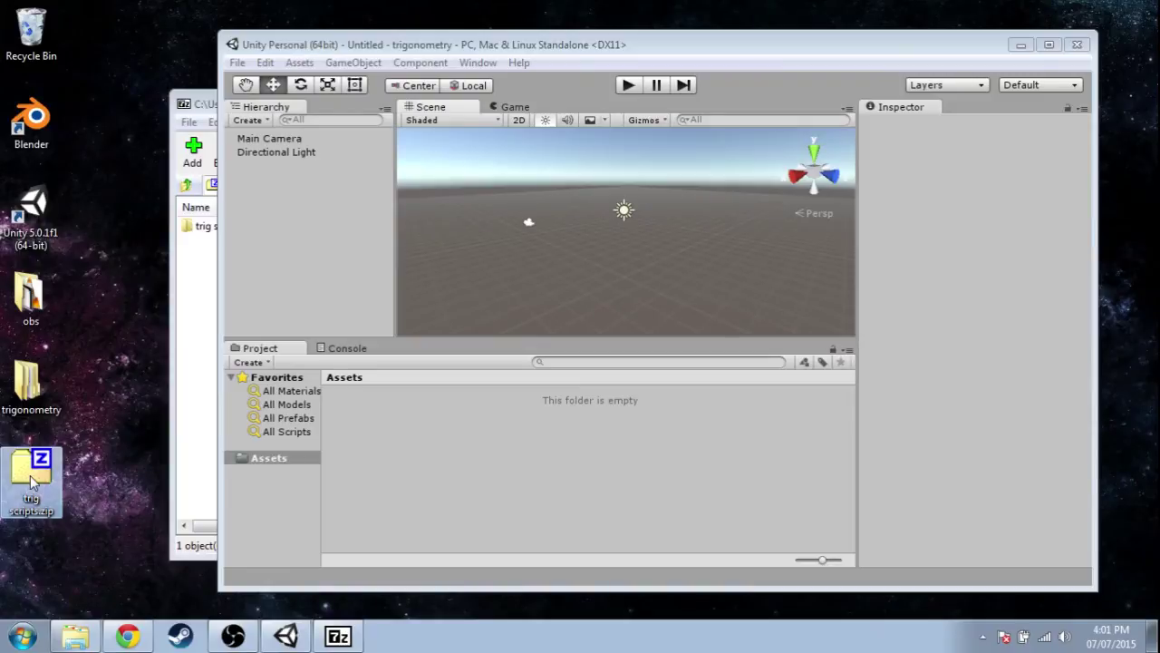
pyautogui.click(194, 336)
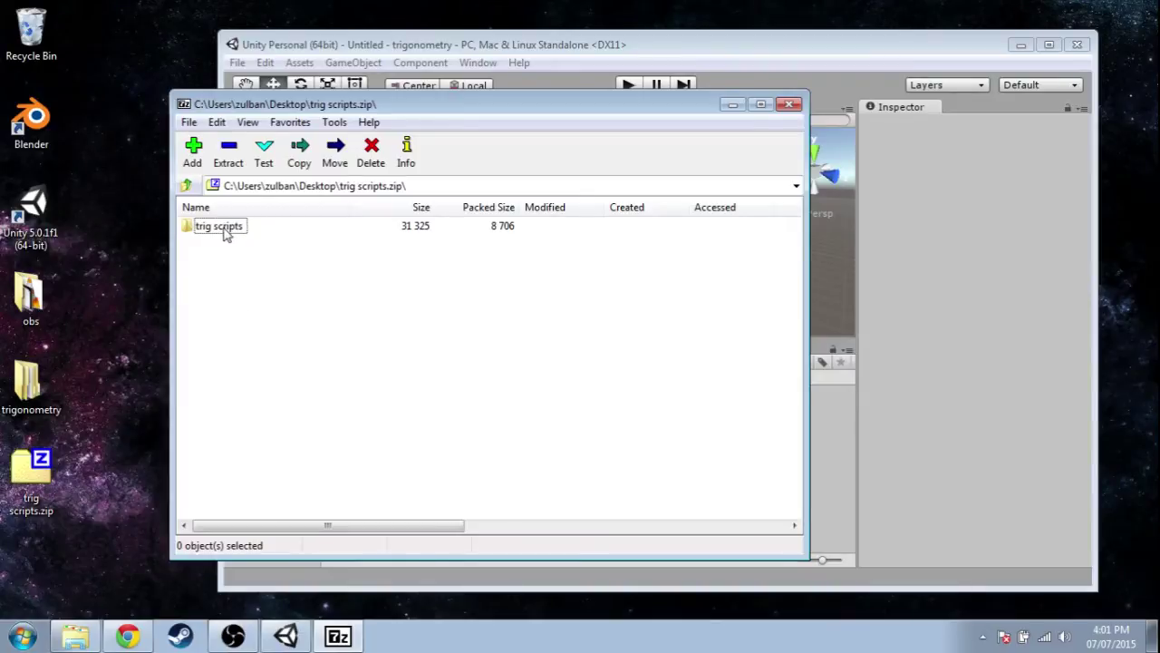
pyautogui.moveTo(227, 232); pyautogui.dragTo(31, 549)
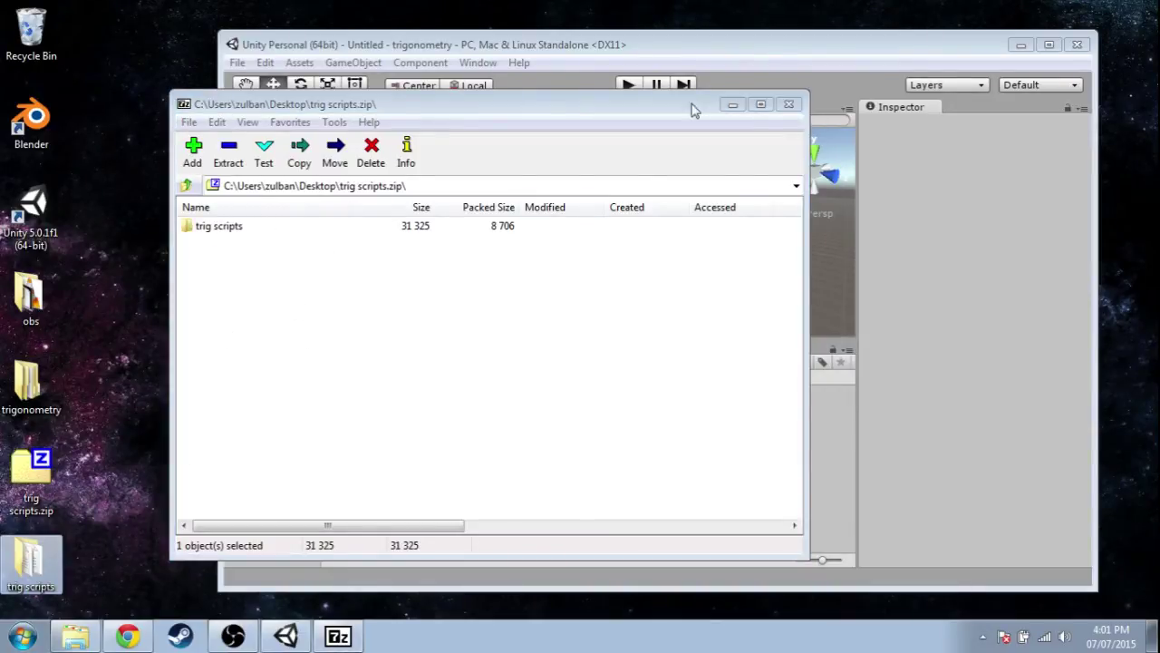
pyautogui.click(788, 104)
# Import CharacterMotor.cs, FPSInputController.cs, MouseLook.cs and TrigTools.cs from the trig scripts folder into the Unity project's Assets
pyautogui.doubleClick(44, 556)
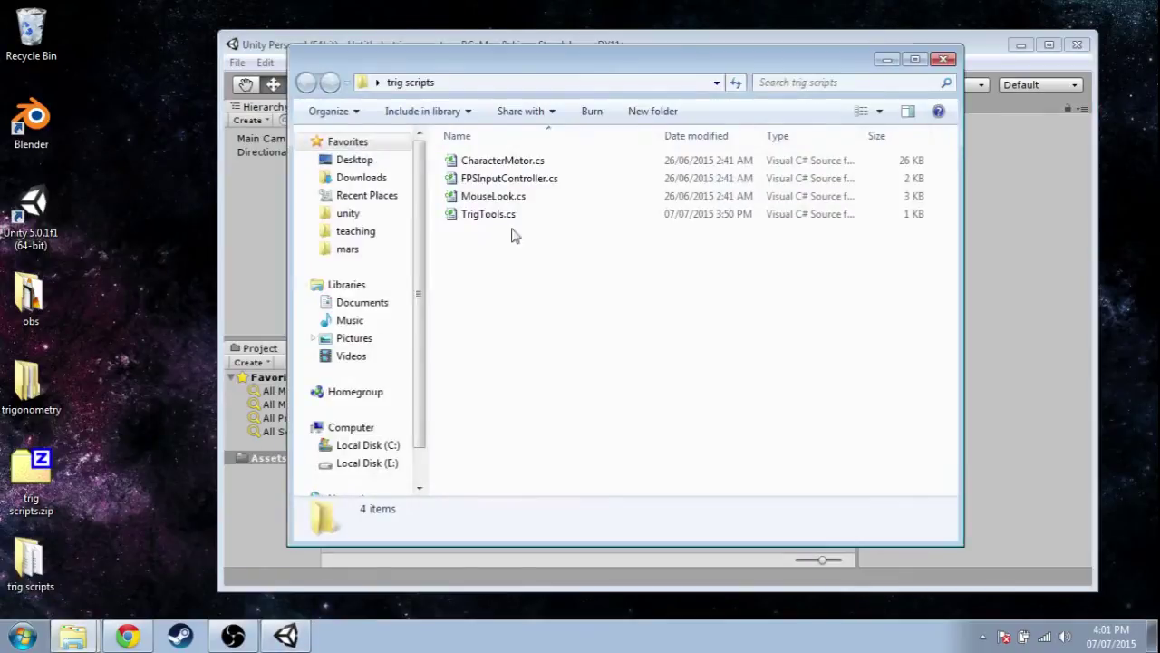
pyautogui.moveTo(624, 70); pyautogui.dragTo(881, 57)
pyautogui.moveTo(863, 285); pyautogui.dragTo(816, 136)
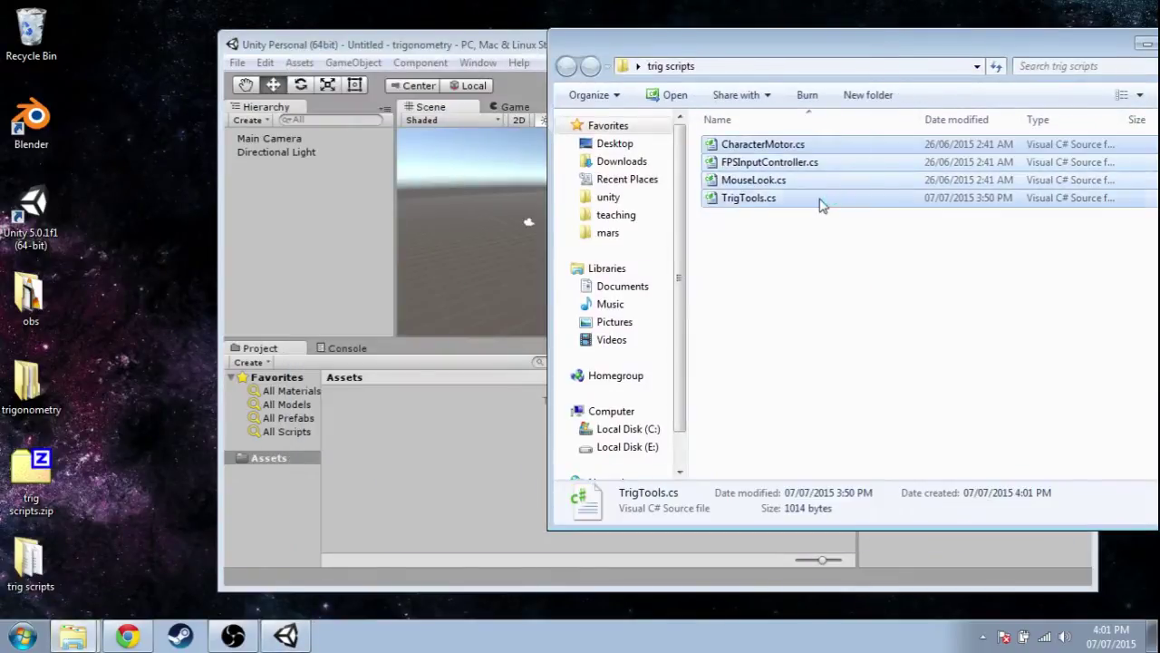
pyautogui.moveTo(771, 169); pyautogui.dragTo(415, 430)
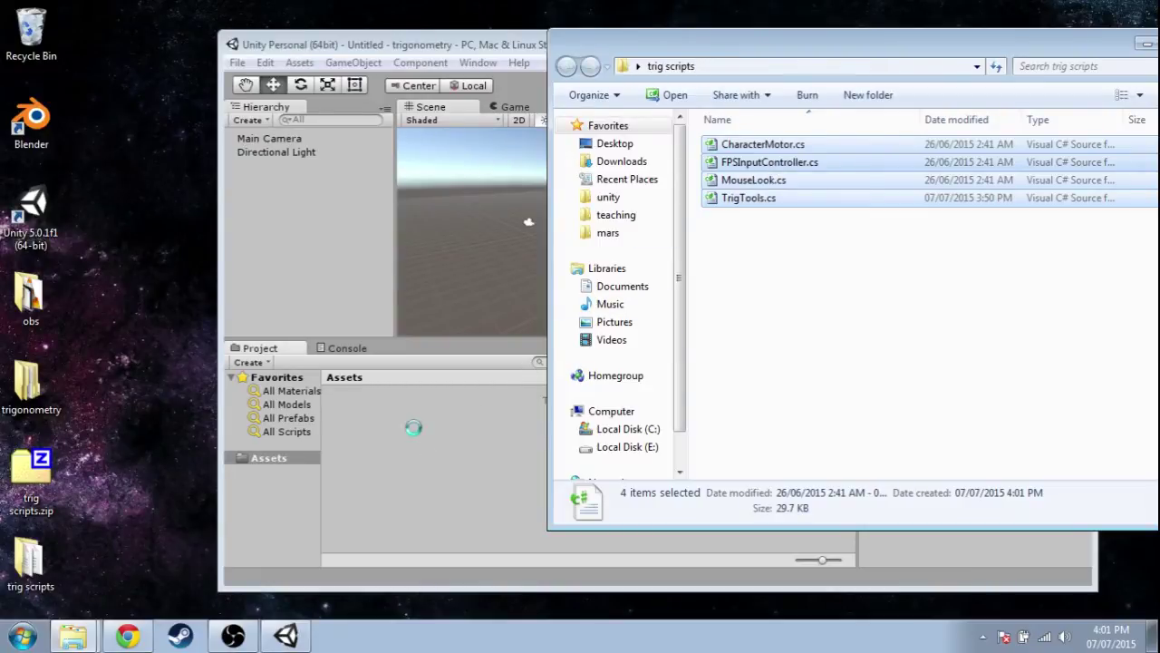
# Switch back to Unity, maximize its window and reset the editor to the Default layout
pyautogui.click(523, 44)
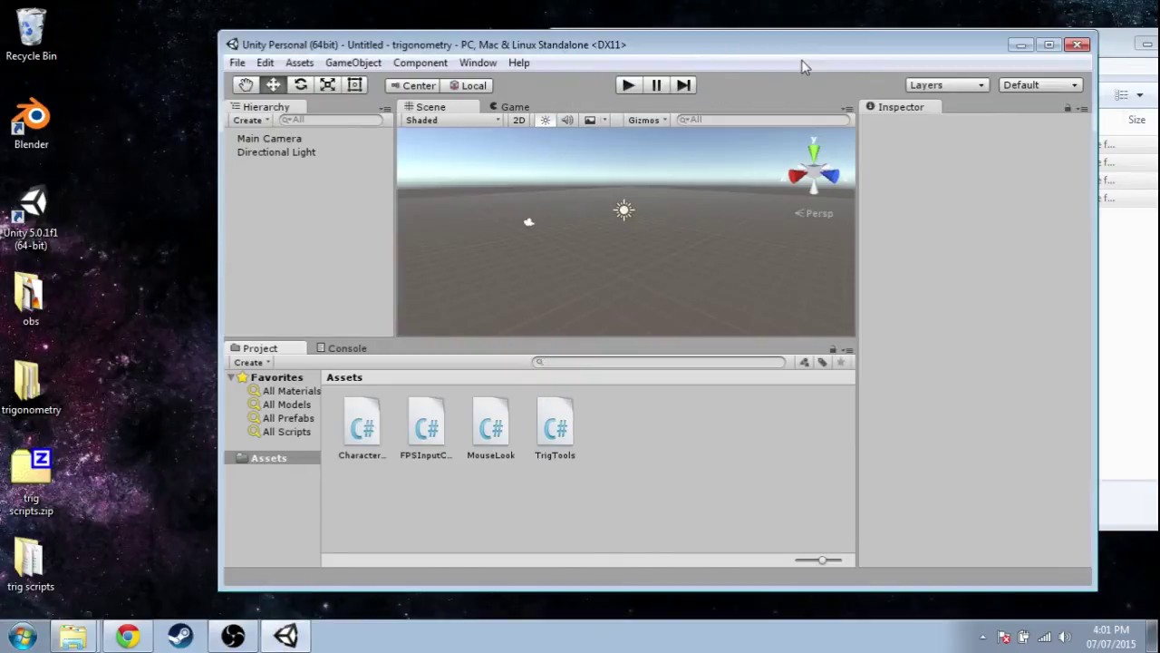
pyautogui.click(1049, 45)
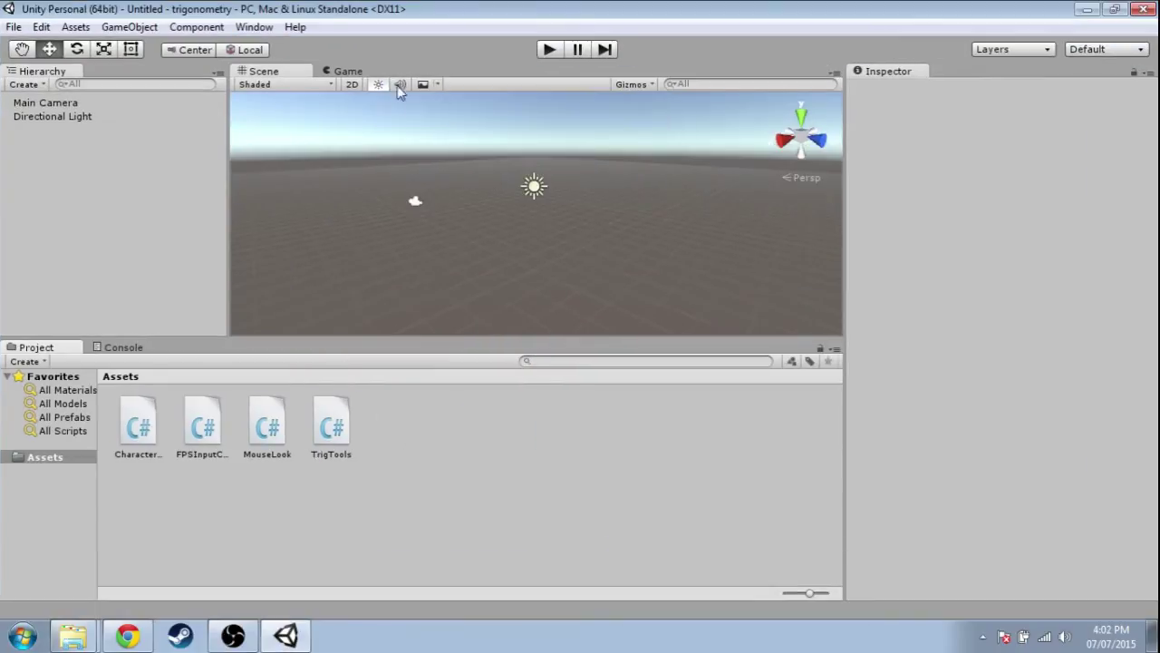
pyautogui.click(254, 27)
pyautogui.moveTo(275, 95)
pyautogui.click(534, 136)
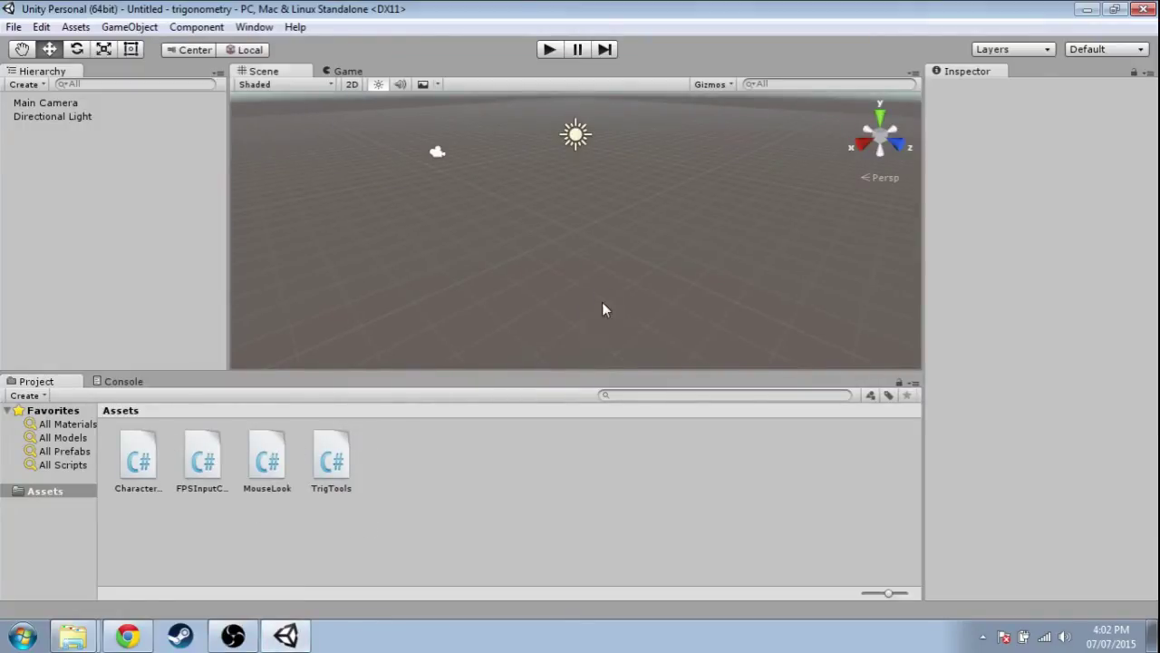
# Add a 3D plane object to the scene
pyautogui.moveTo(602, 302); pyautogui.dragTo(581, 189, button='right')
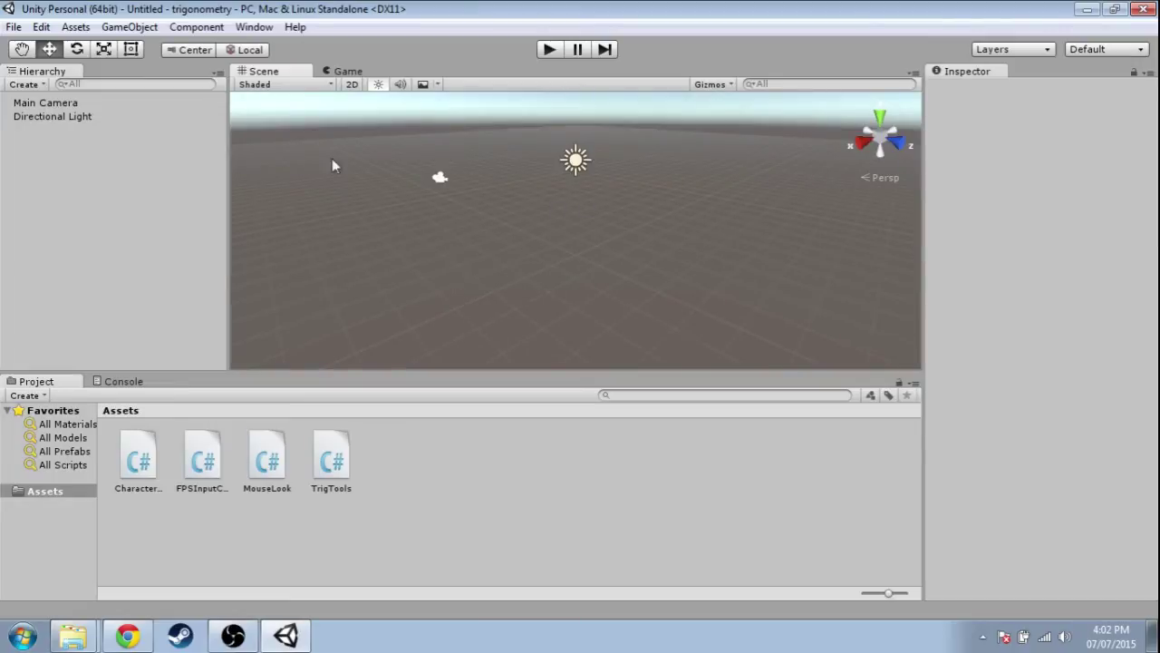
pyautogui.click(129, 26)
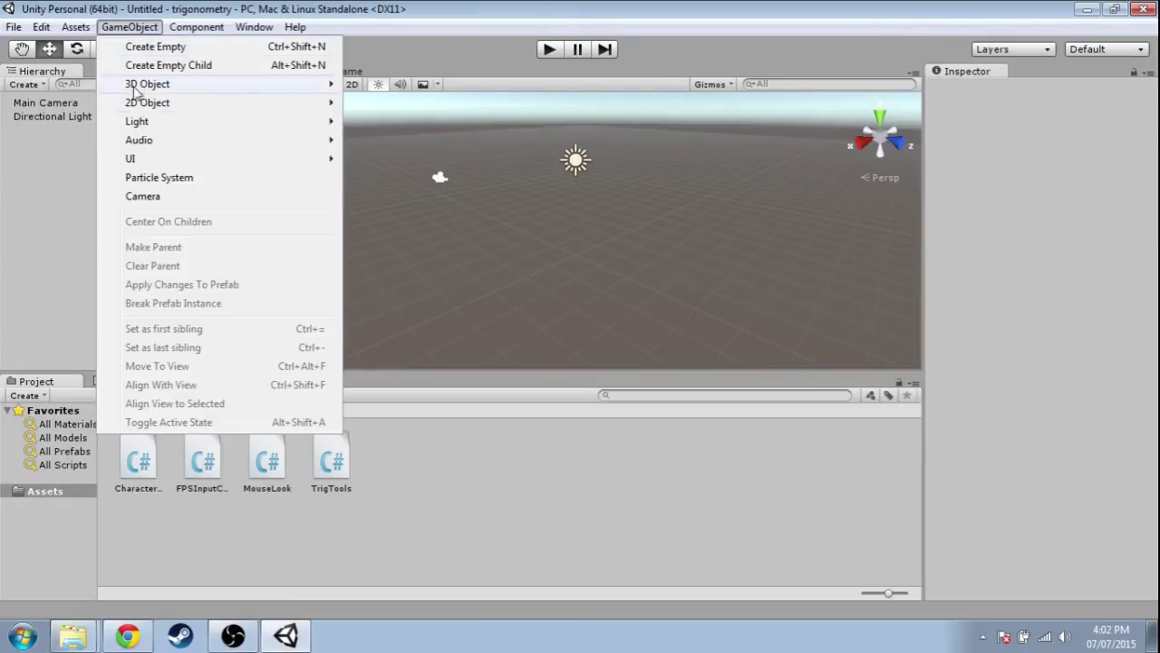
pyautogui.moveTo(150, 83)
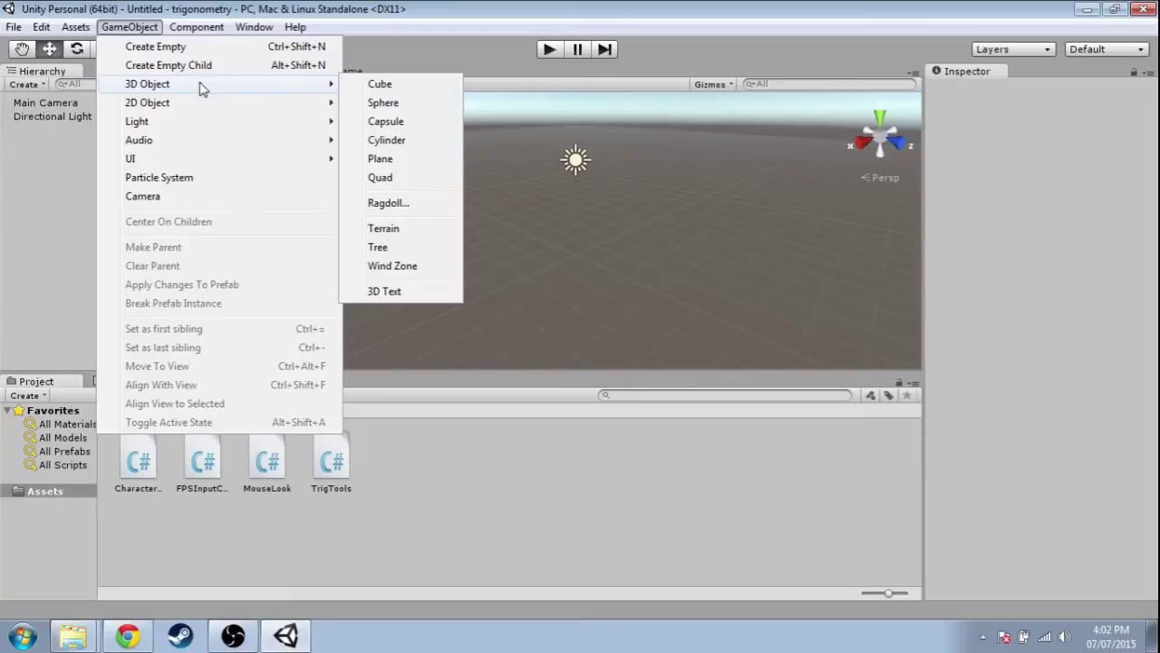
pyautogui.click(399, 161)
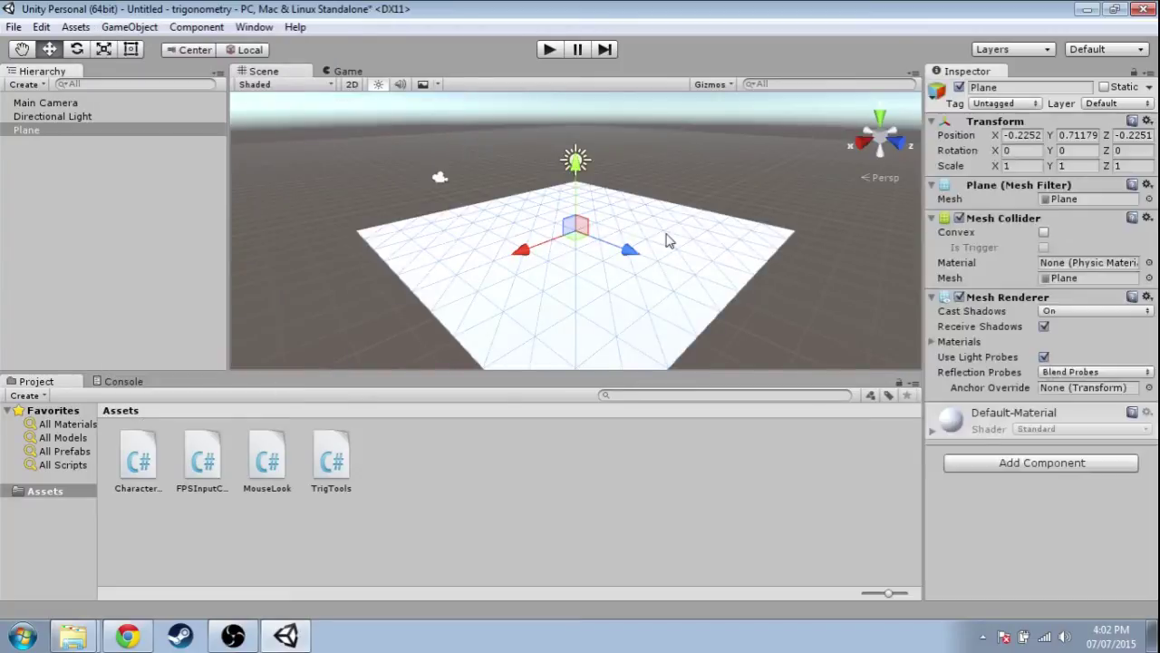
# Place the plane at the origin by setting its position to X 0, Y 0, Z 0
pyautogui.click(1024, 135)
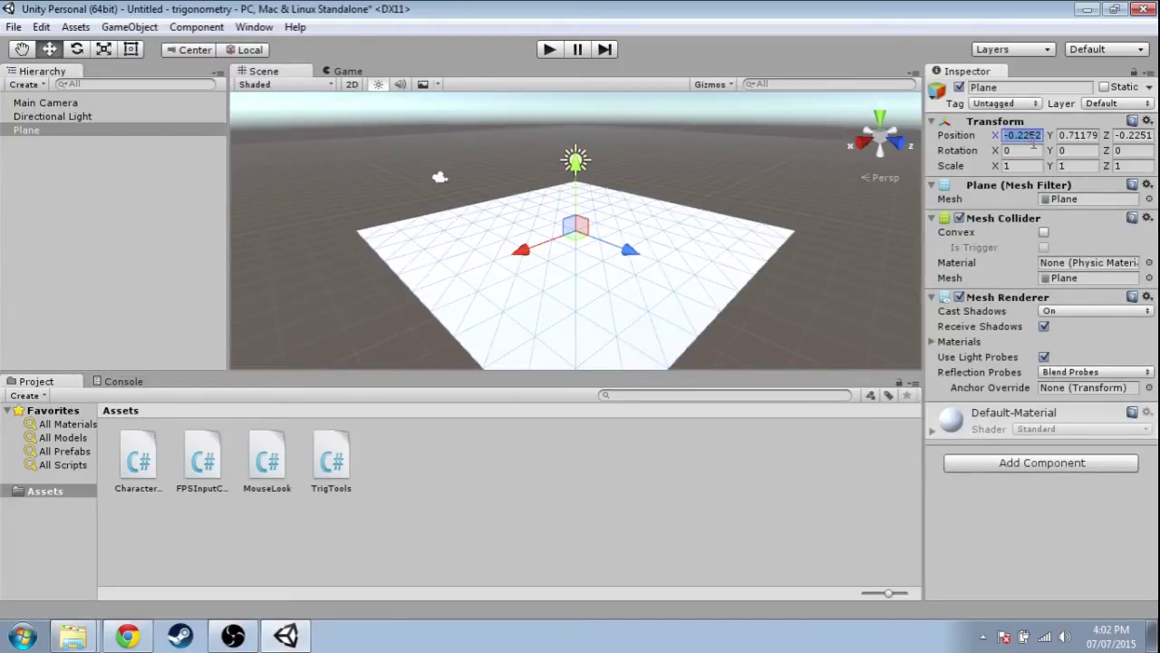
pyautogui.write('0')
pyautogui.press('Tab')
pyautogui.write('0')
pyautogui.press('Tab')
pyautogui.write('0')
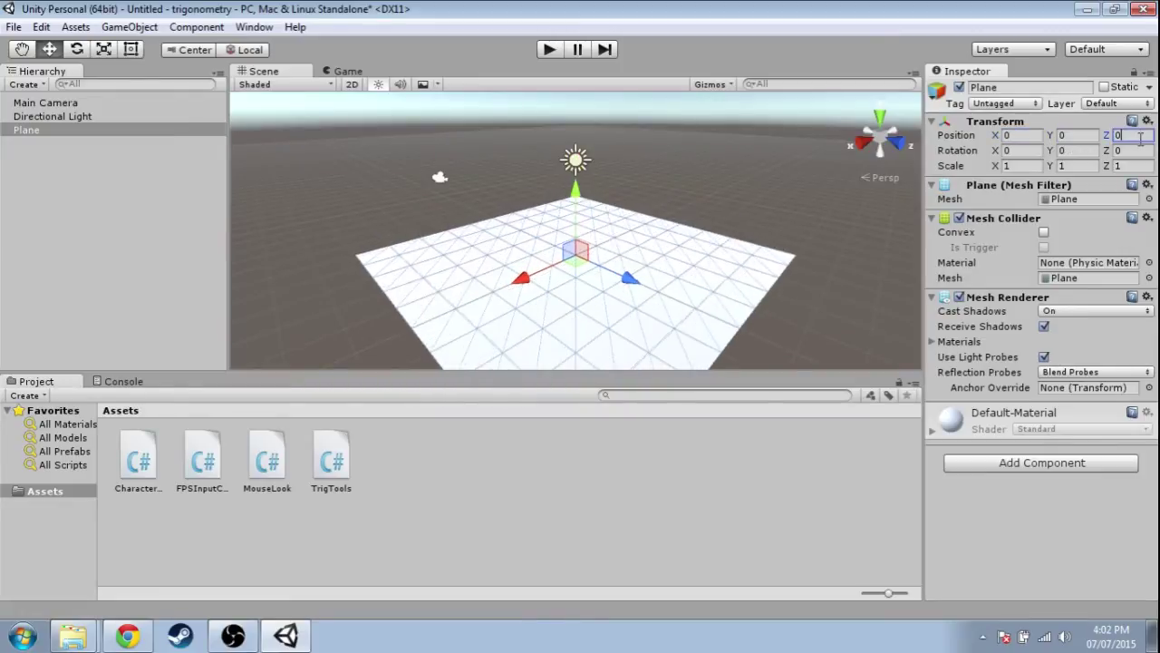
# Enlarge the plane by setting its scale to 8 in X and 8 in Z
pyautogui.click(1028, 165)
pyautogui.write('8')
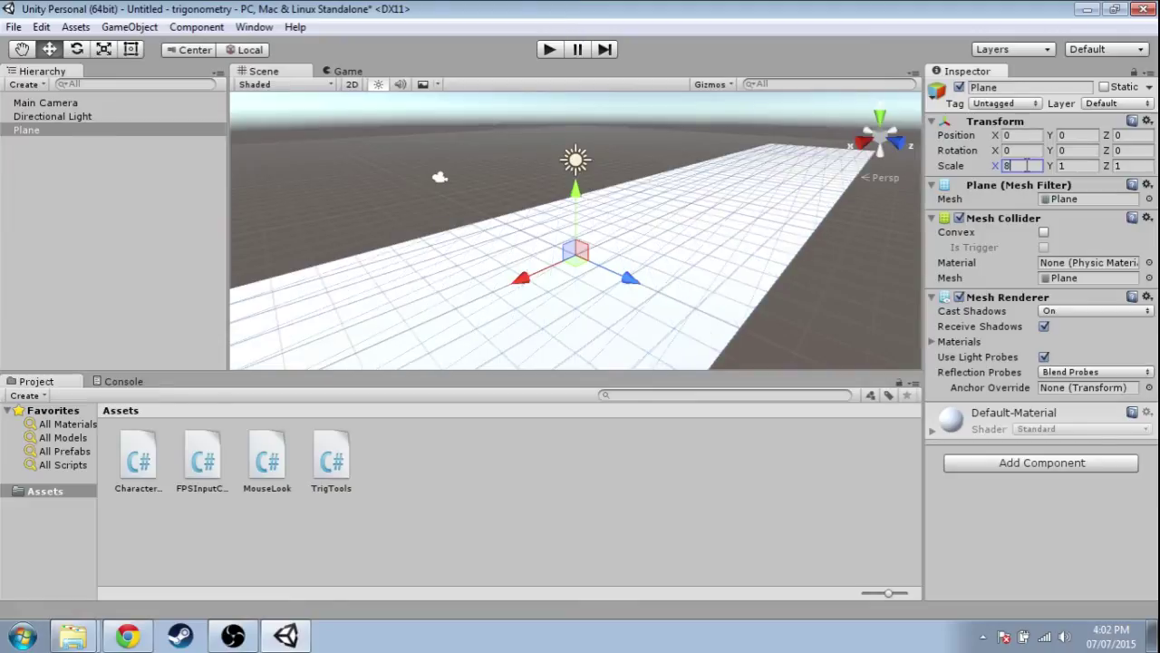
pyautogui.keyDown('alt'); pyautogui.moveTo(788, 225); pyautogui.dragTo(794, 225); pyautogui.keyUp('alt')
pyautogui.click(1117, 166)
pyautogui.write('8')
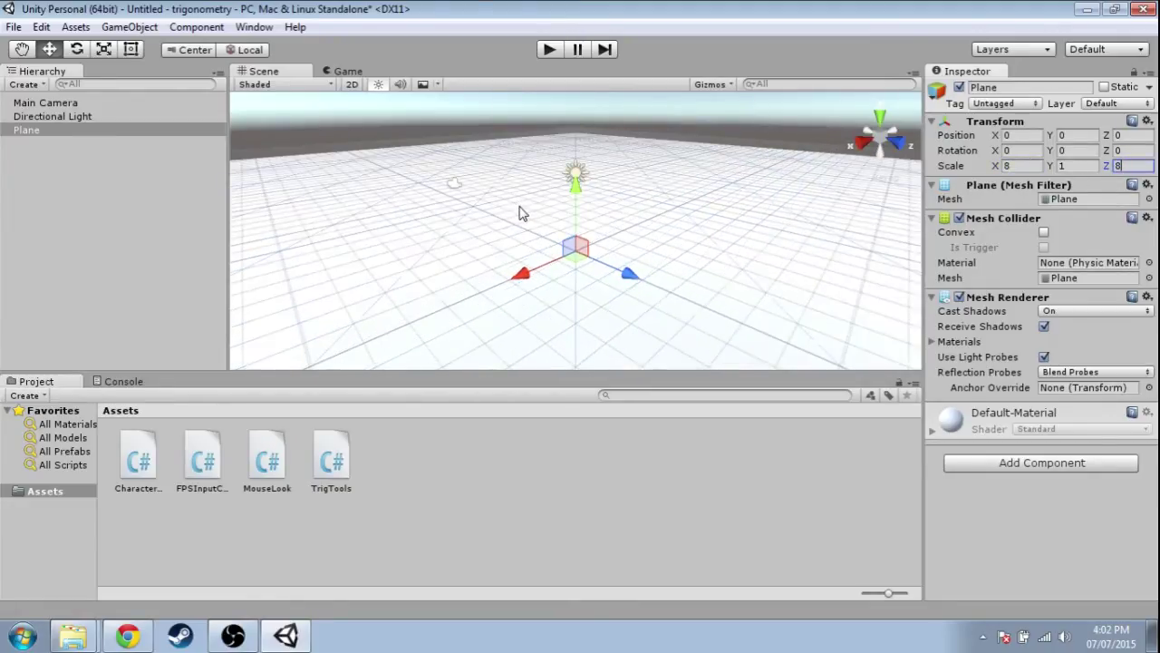
pyautogui.keyDown('alt'); pyautogui.moveTo(590, 257); pyautogui.dragTo(603, 280); pyautogui.keyUp('alt')
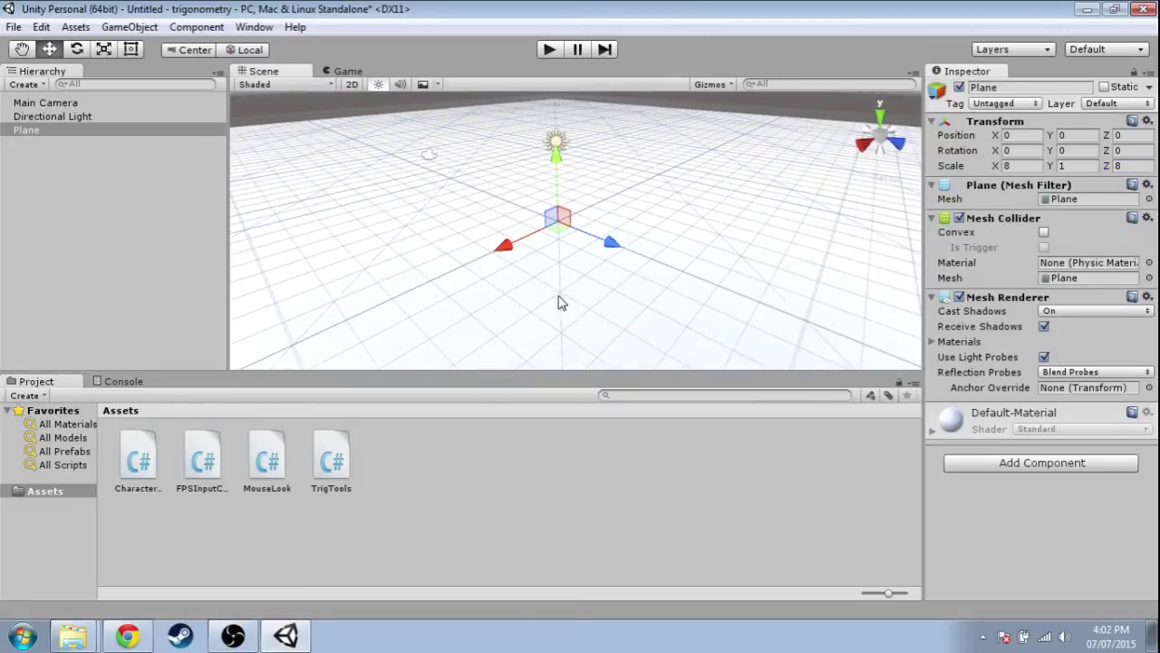
# Import only the SurfaceTextures folder of TerrainAssets from the Environment standard package
pyautogui.click(75, 26)
pyautogui.moveTo(156, 150)
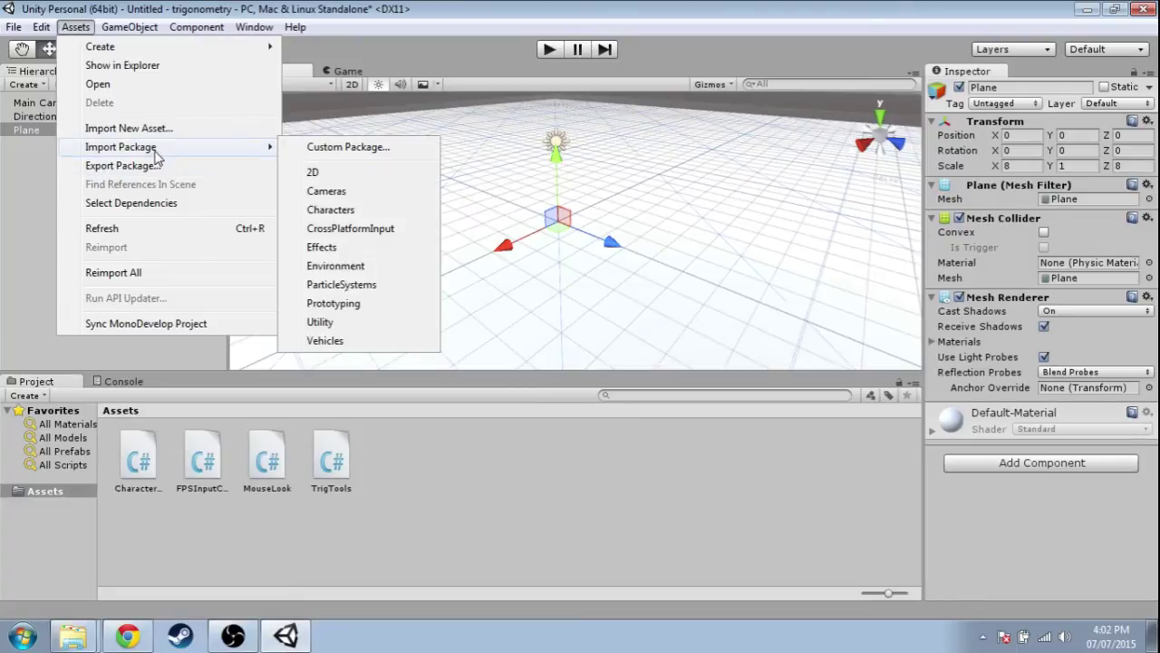
pyautogui.click(353, 265)
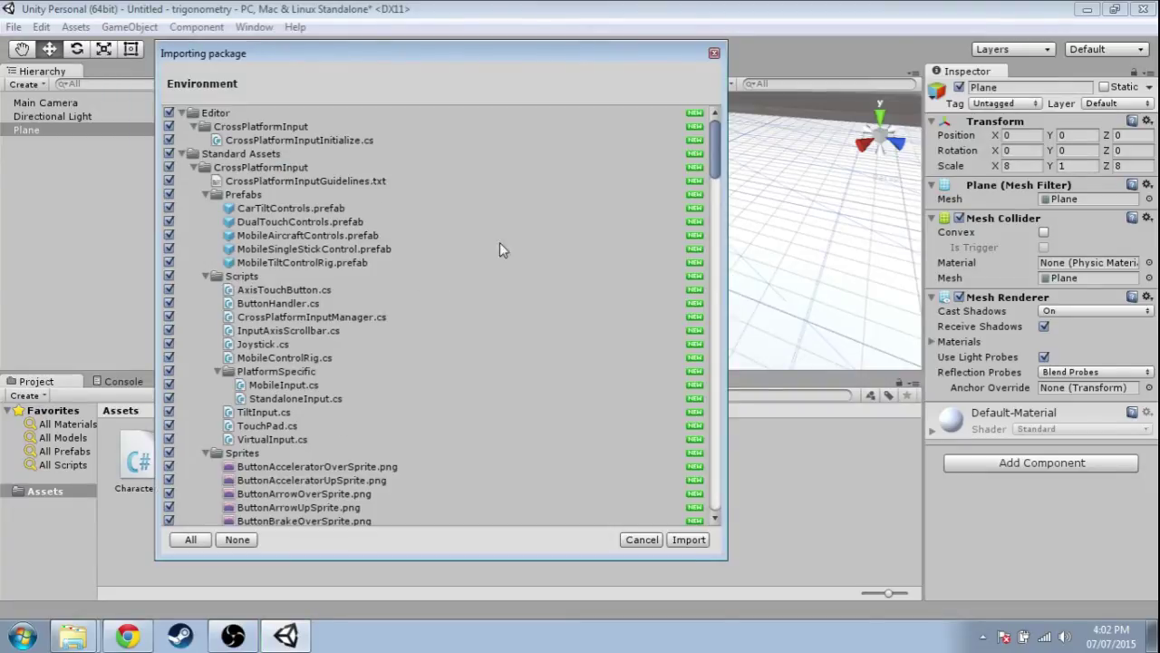
pyautogui.click(237, 540)
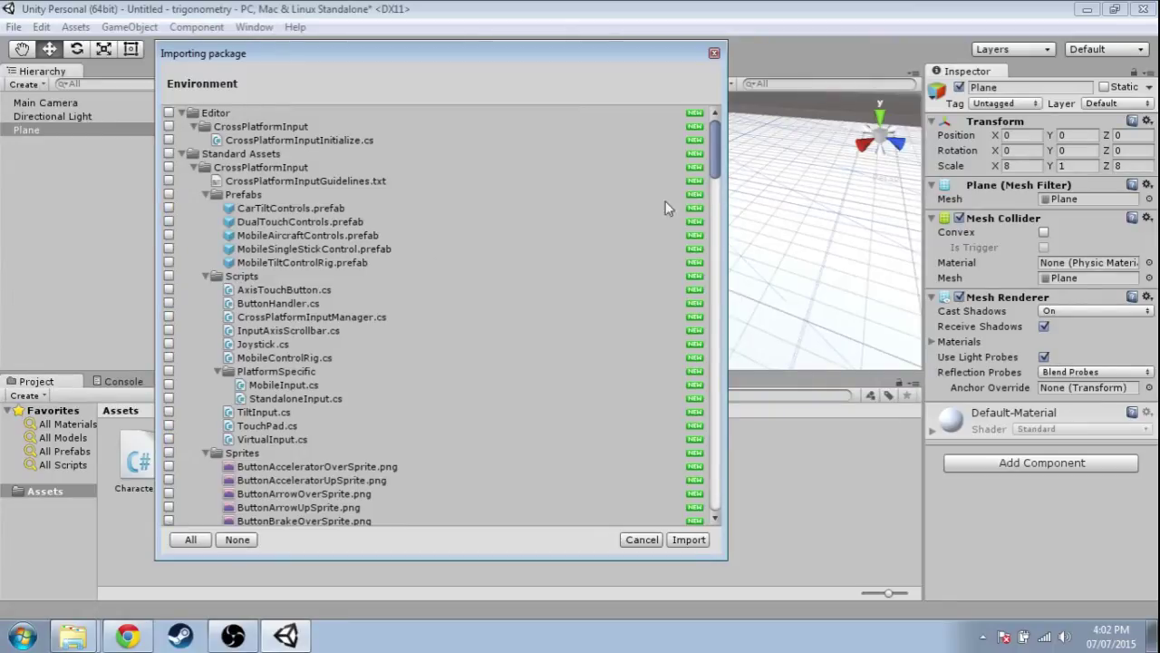
pyautogui.scroll(-20, 464, 240)
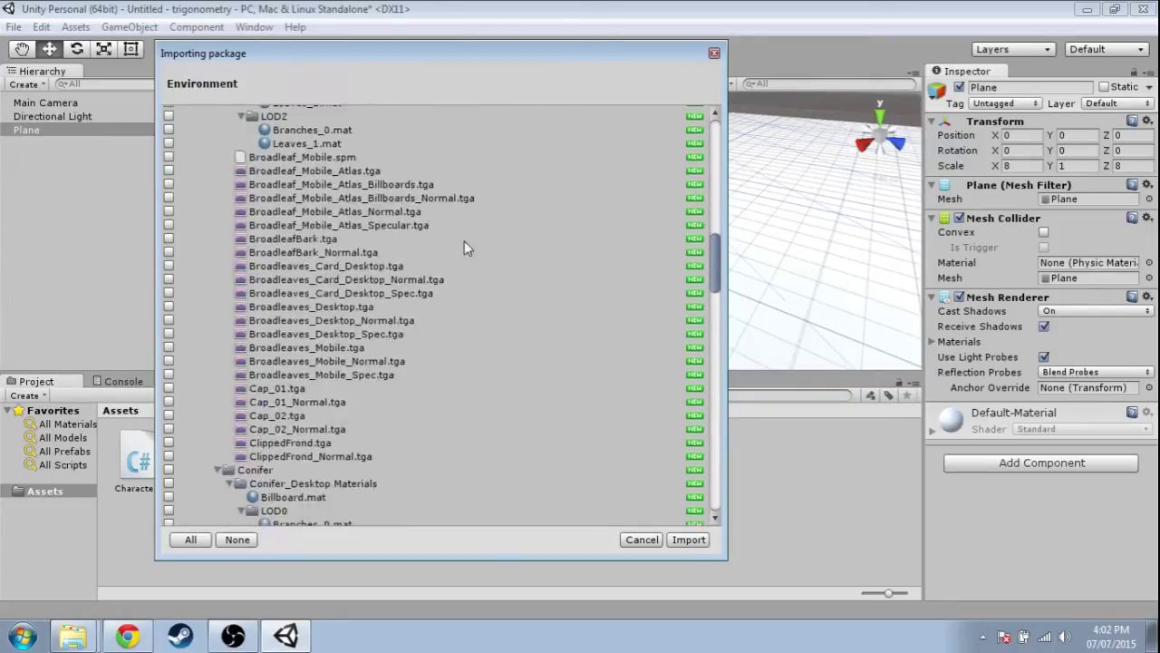
pyautogui.scroll(-8, 392, 251)
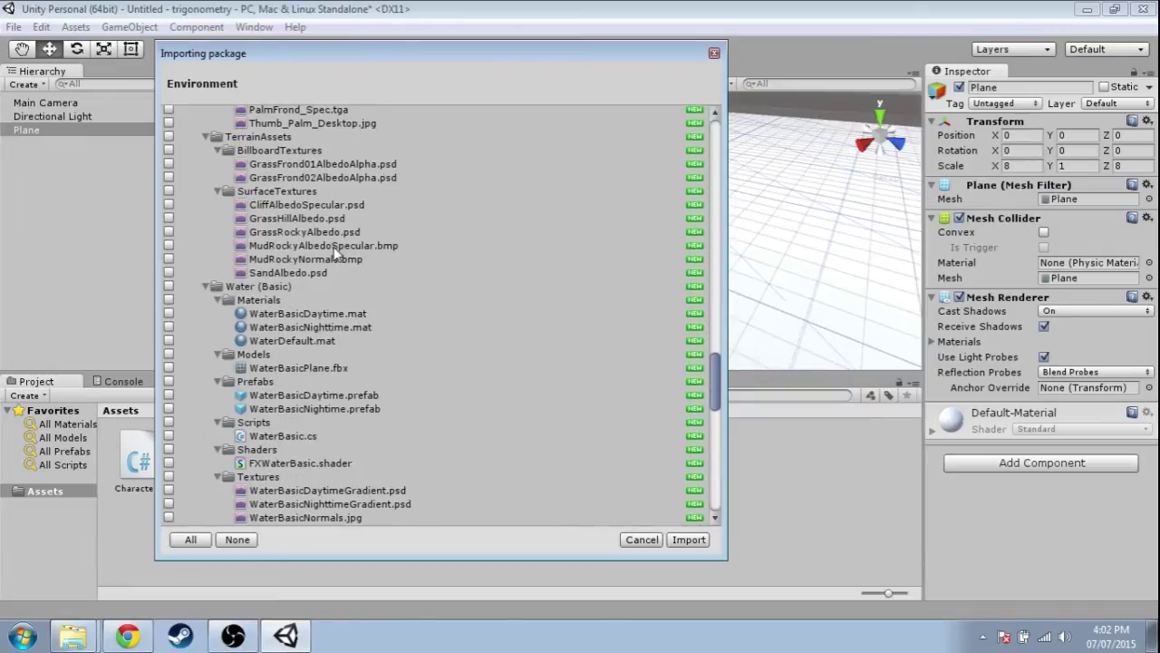
pyautogui.click(170, 191)
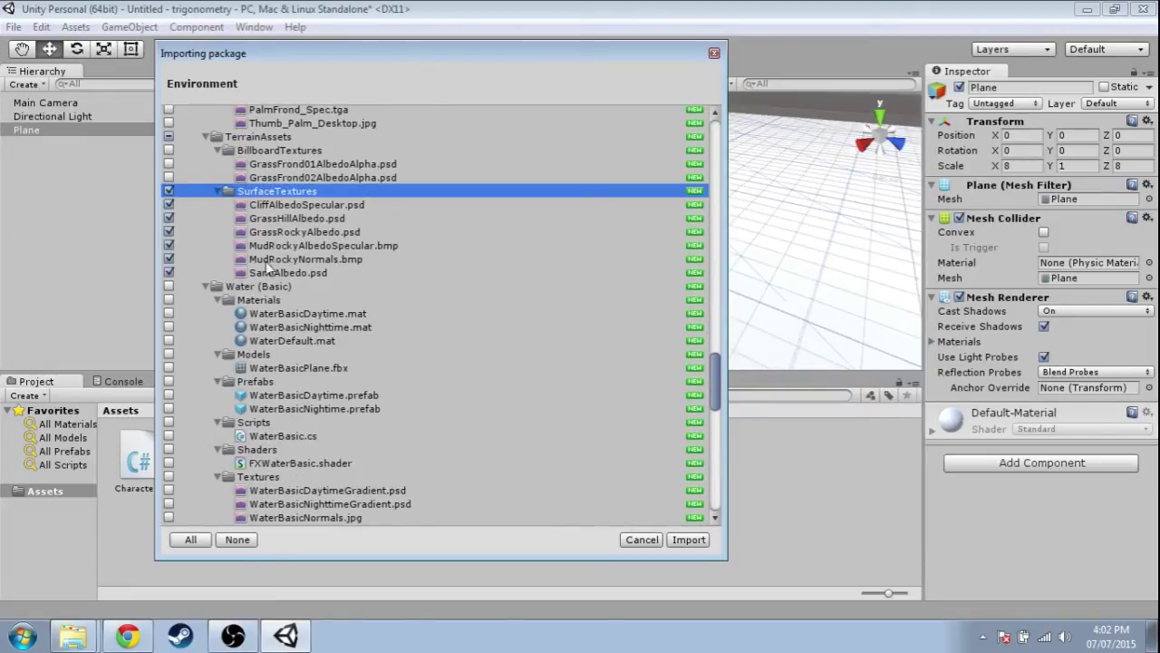
pyautogui.click(690, 539)
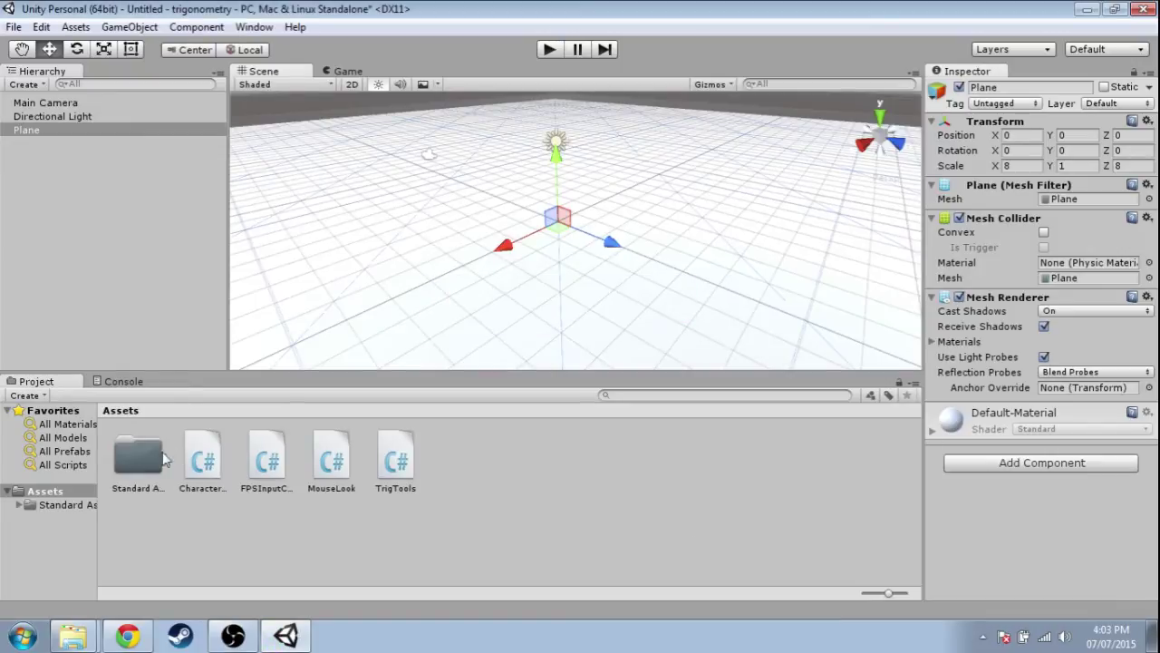
# Open the imported SurfaceTextures folder and apply the SandAlbedo texture to the plane in the scene
pyautogui.click(47, 492)
pyautogui.doubleClick(139, 462)
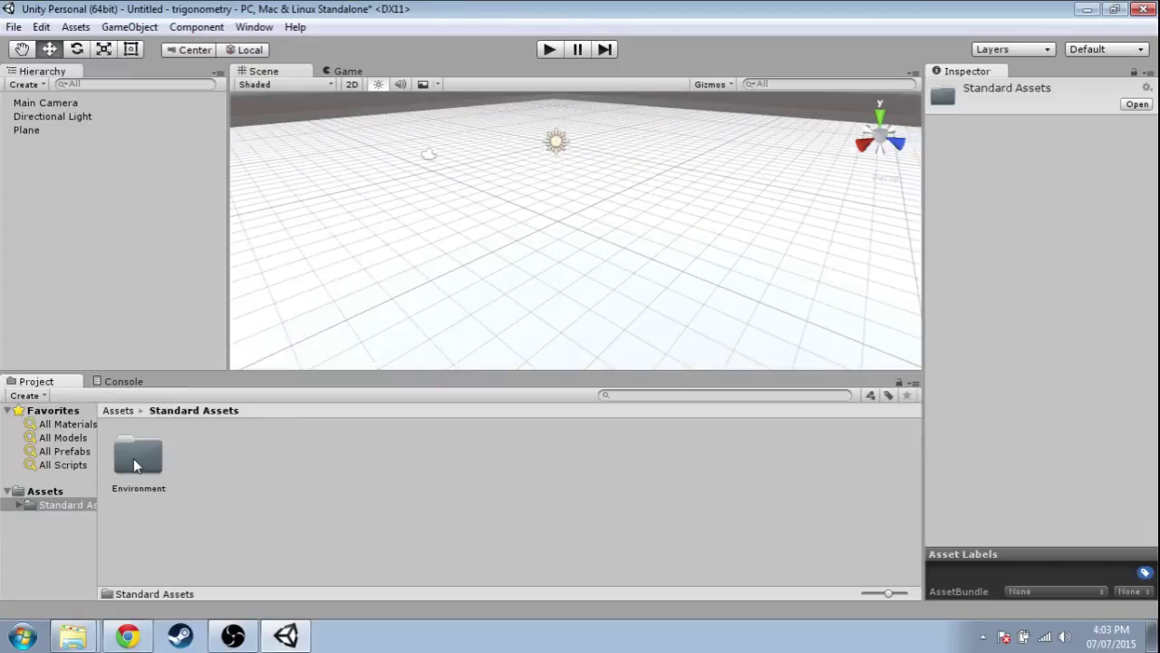
pyautogui.doubleClick(136, 458)
pyautogui.doubleClick(140, 457)
pyautogui.doubleClick(138, 456)
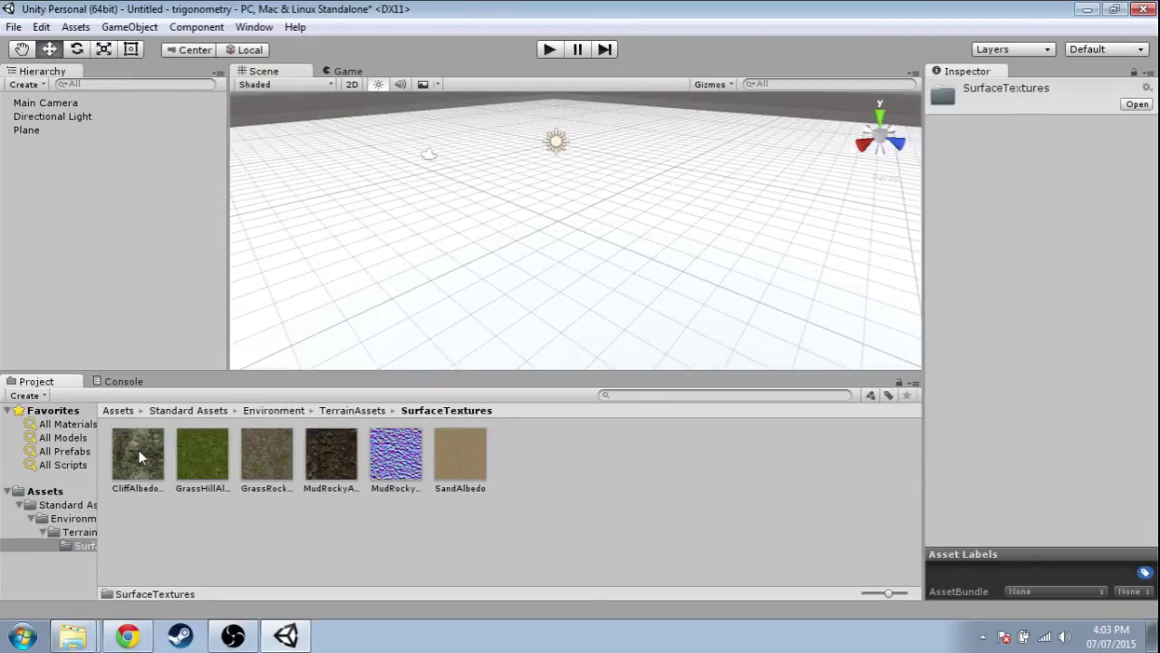
pyautogui.moveTo(460, 450); pyautogui.dragTo(506, 235)
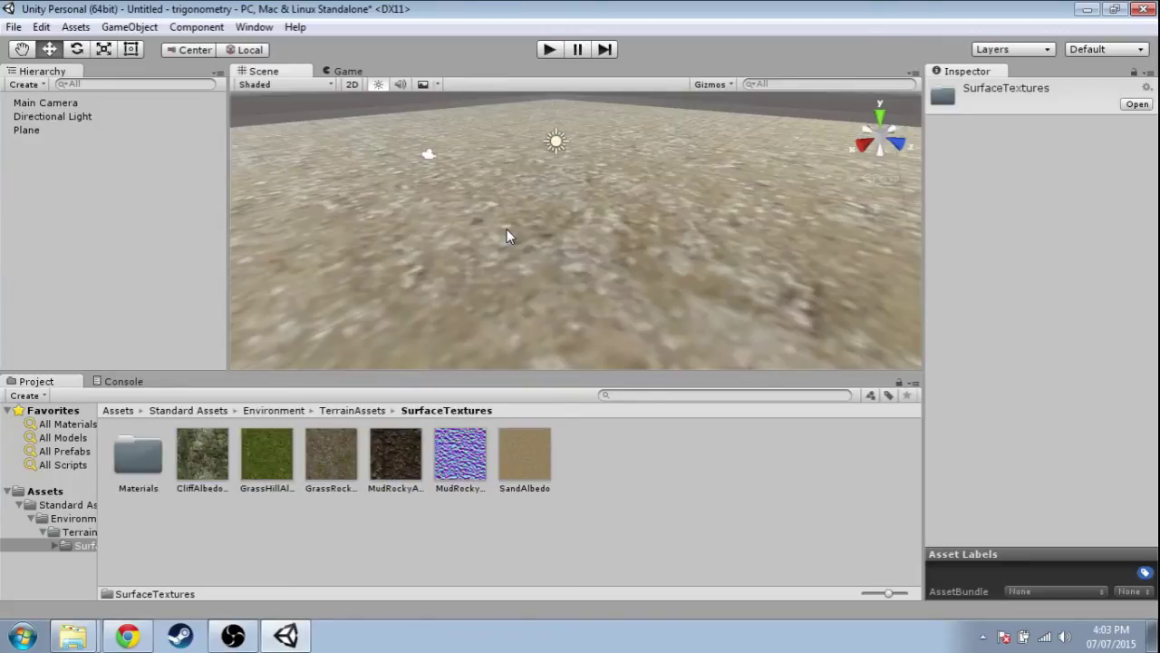
pyautogui.click(557, 241)
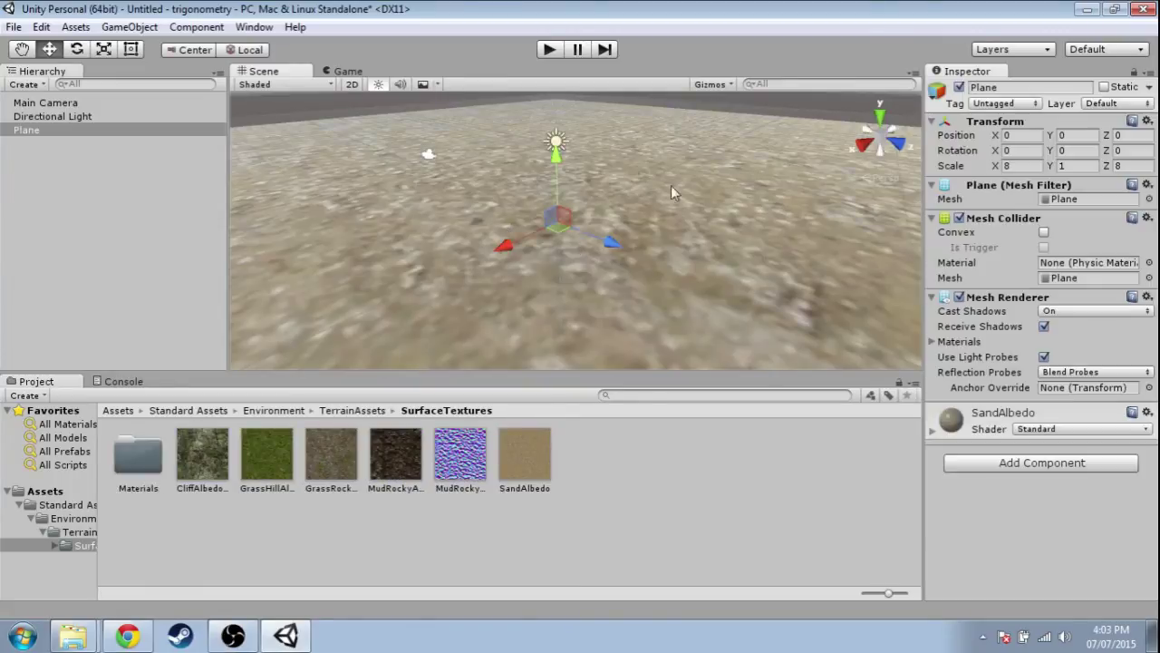
pyautogui.click(736, 105)
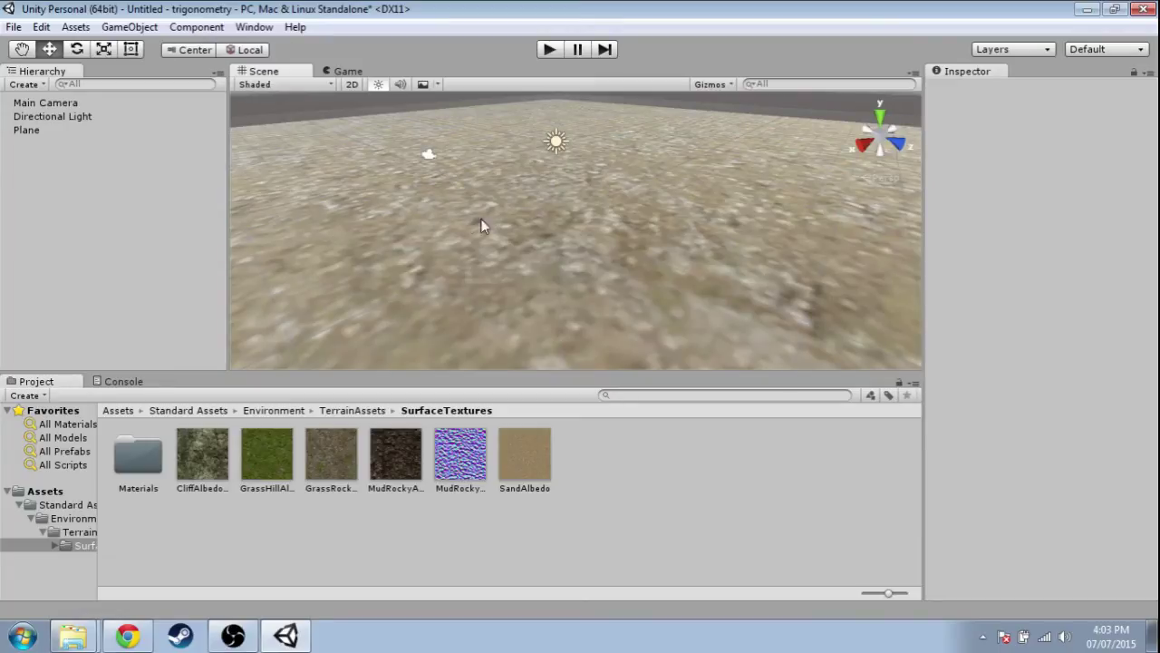
# Create an empty game object and name it player
pyautogui.click(129, 26)
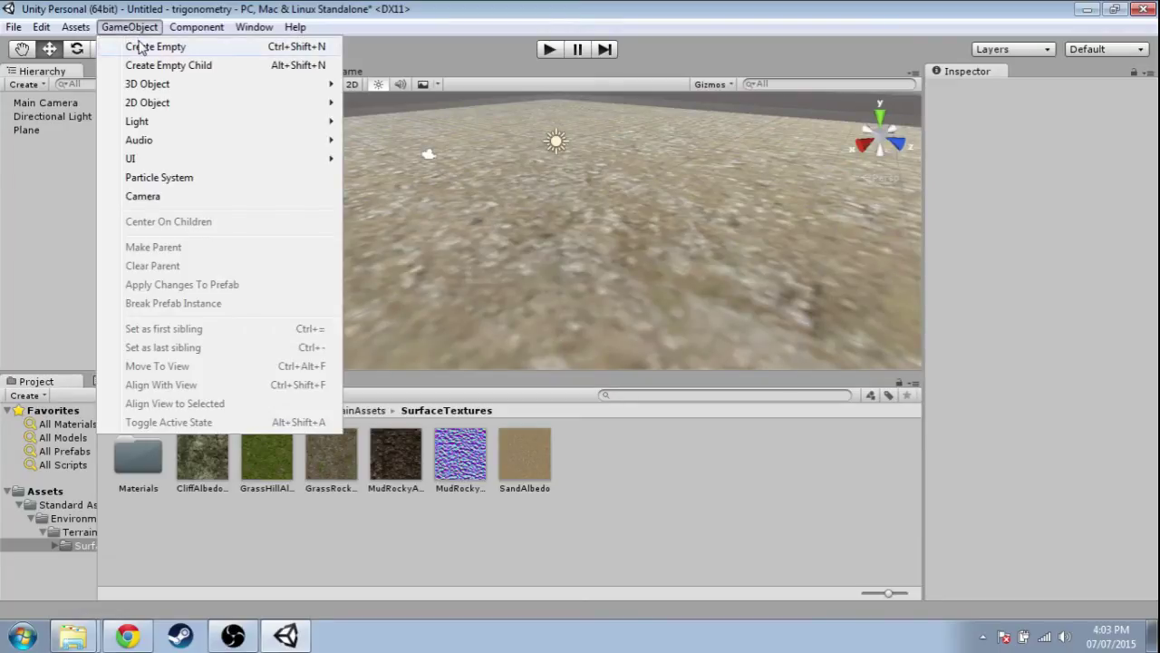
pyautogui.click(141, 47)
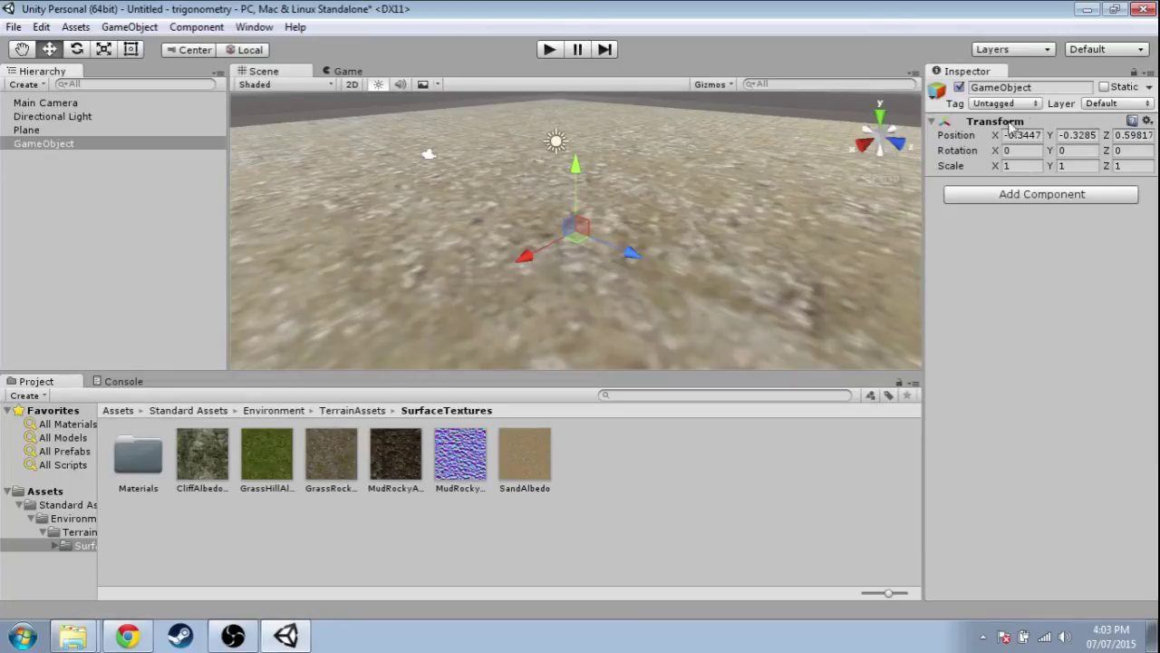
pyautogui.doubleClick(1049, 86)
pyautogui.write('player')
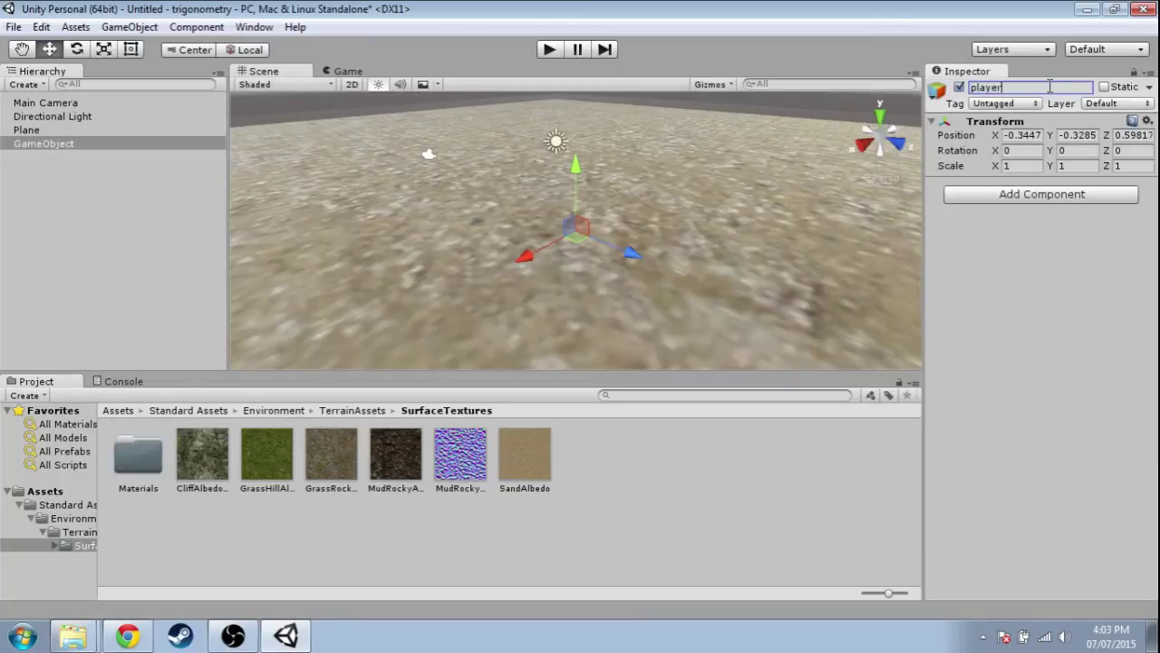
pyautogui.press('Return')
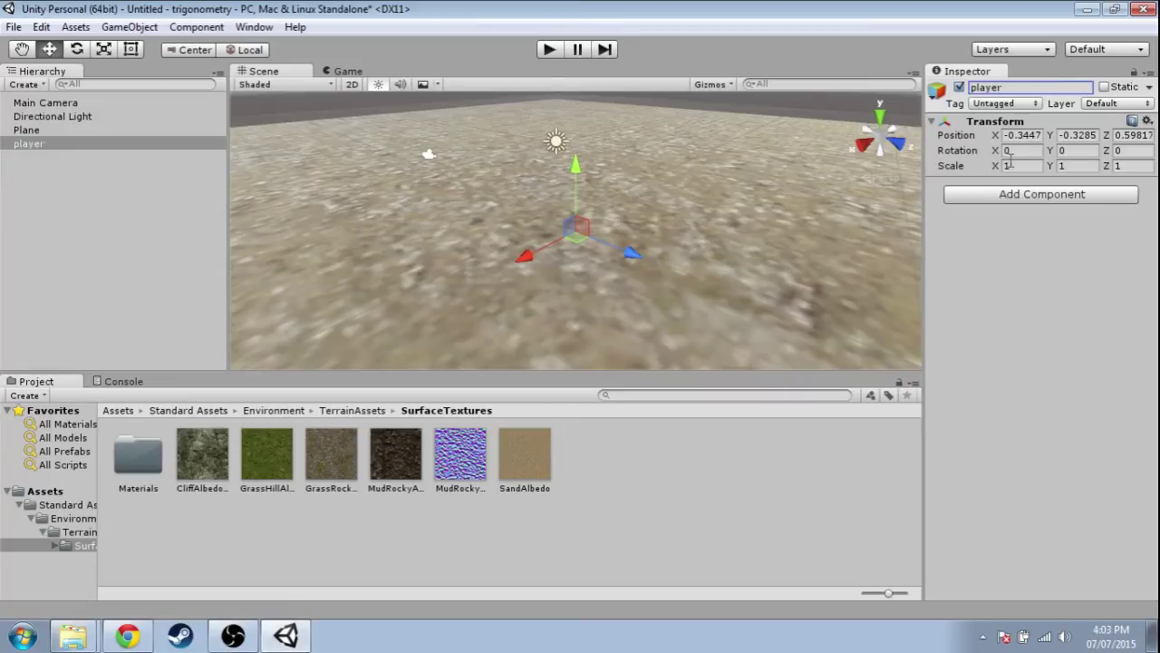
# Add the FPS Input Controller and Mouse Look scripts to the player object
pyautogui.click(1039, 196)
pyautogui.write('fps')
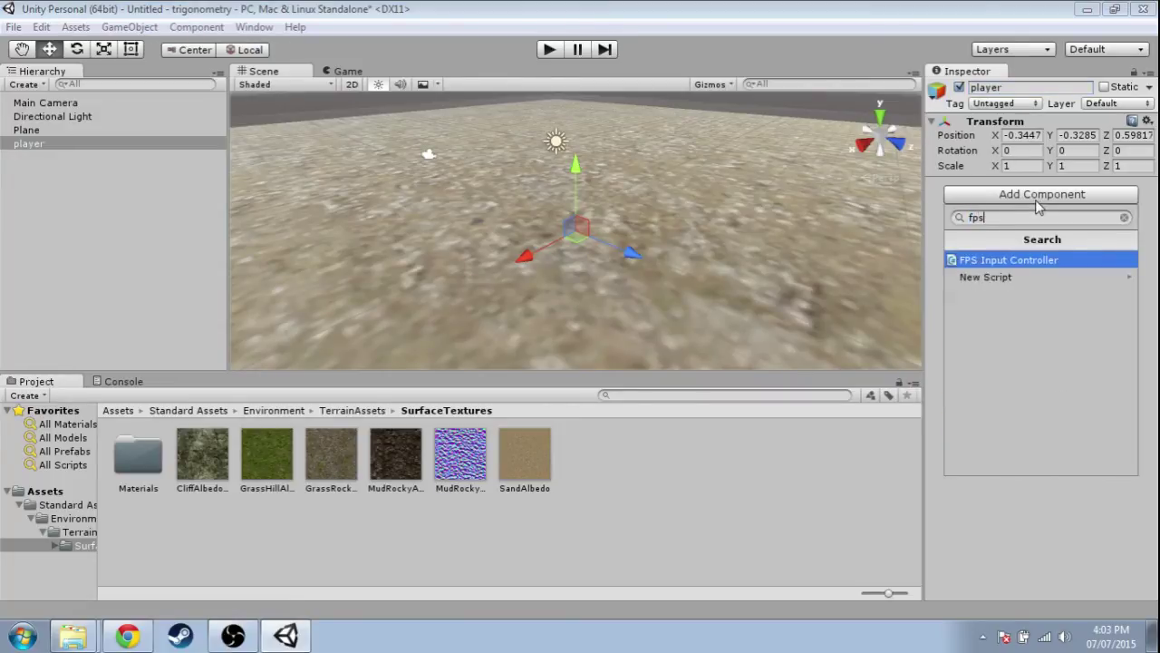
pyautogui.press('Return')
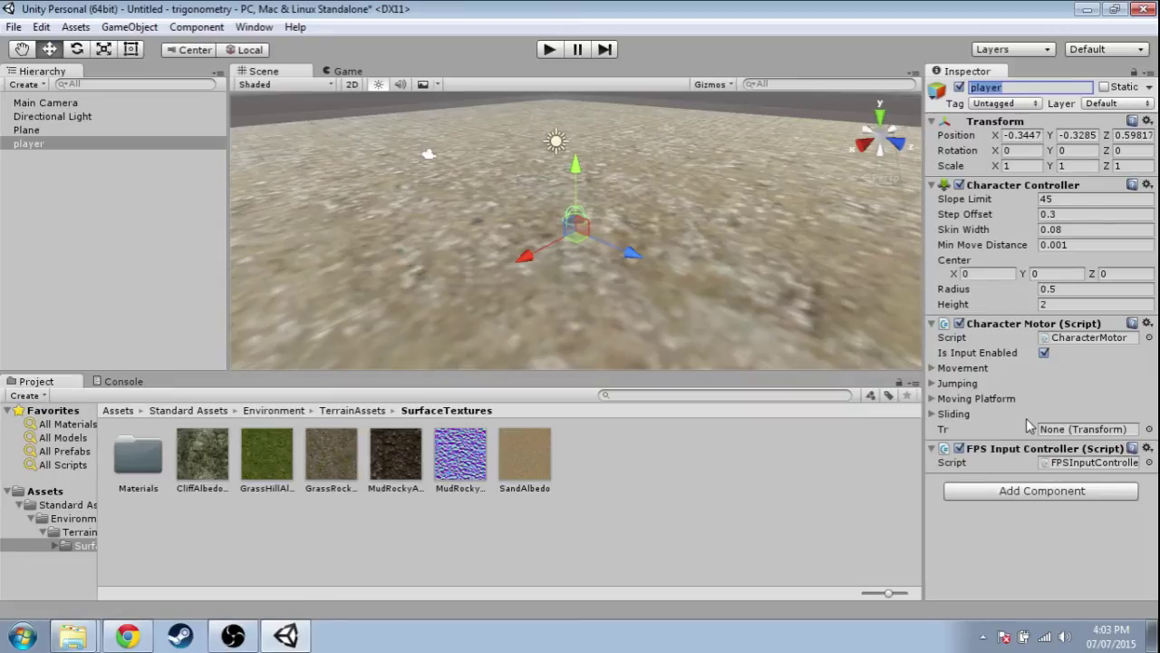
pyautogui.click(1025, 492)
pyautogui.write('mouse')
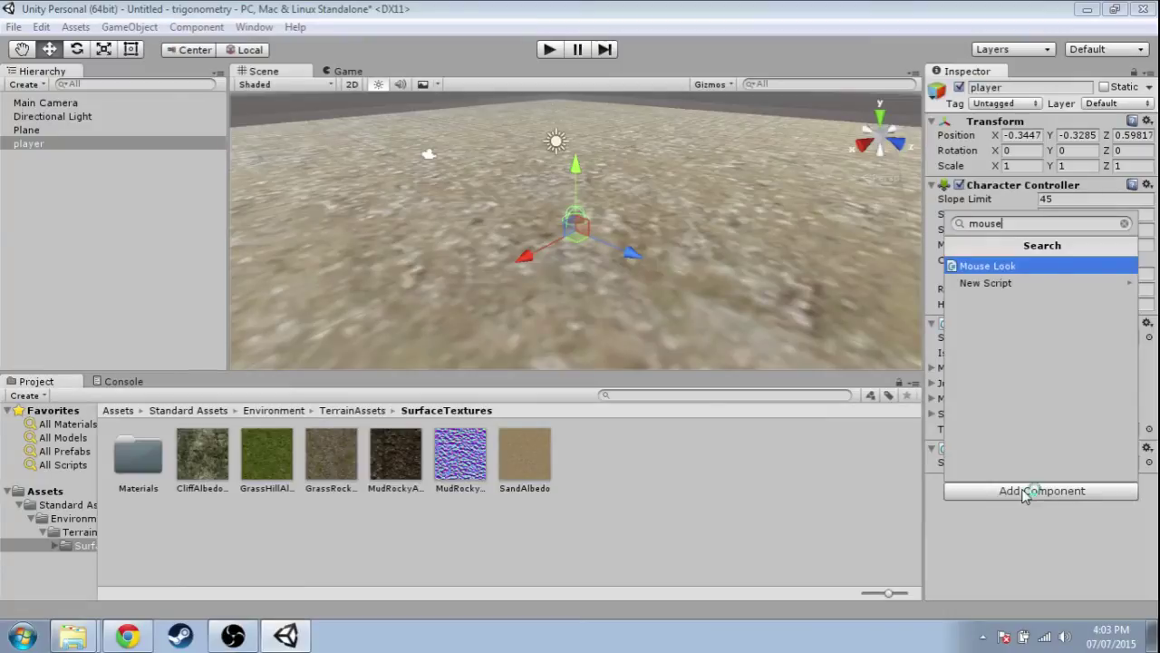
pyautogui.press('Return')
pyautogui.scroll(-2, 1026, 494)
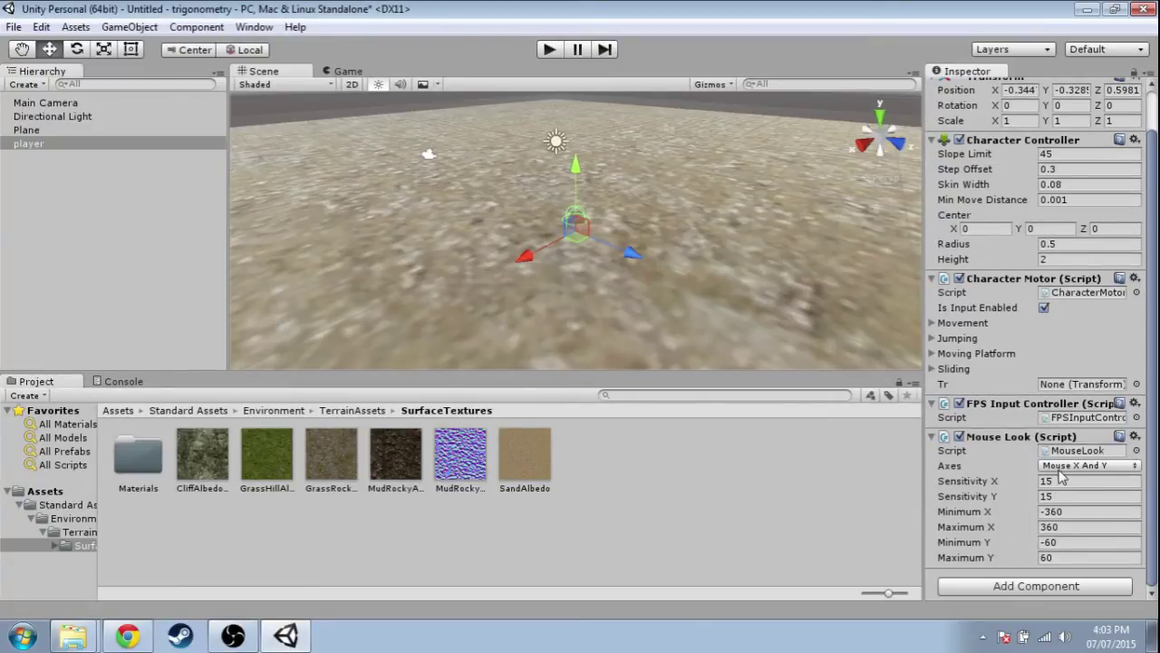
# Make the Main Camera a child of the player object
pyautogui.keyDown('alt'); pyautogui.moveTo(327, 187); pyautogui.dragTo(592, 273); pyautogui.keyUp('alt')
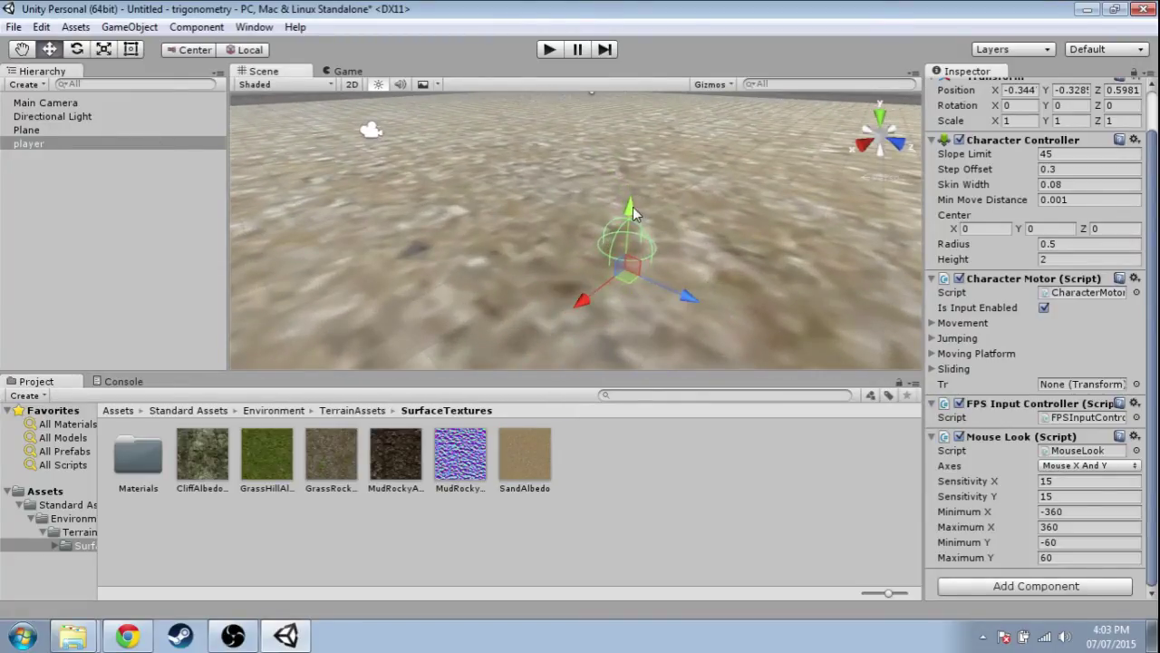
pyautogui.click(370, 132)
pyautogui.click(48, 145)
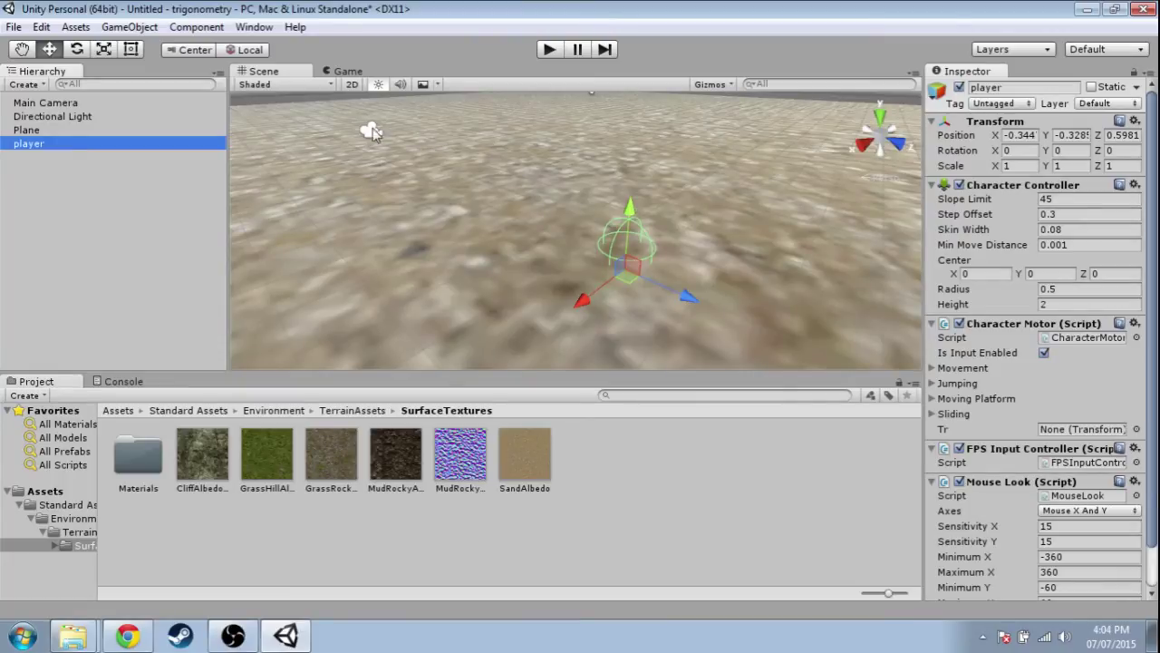
pyautogui.click(58, 106)
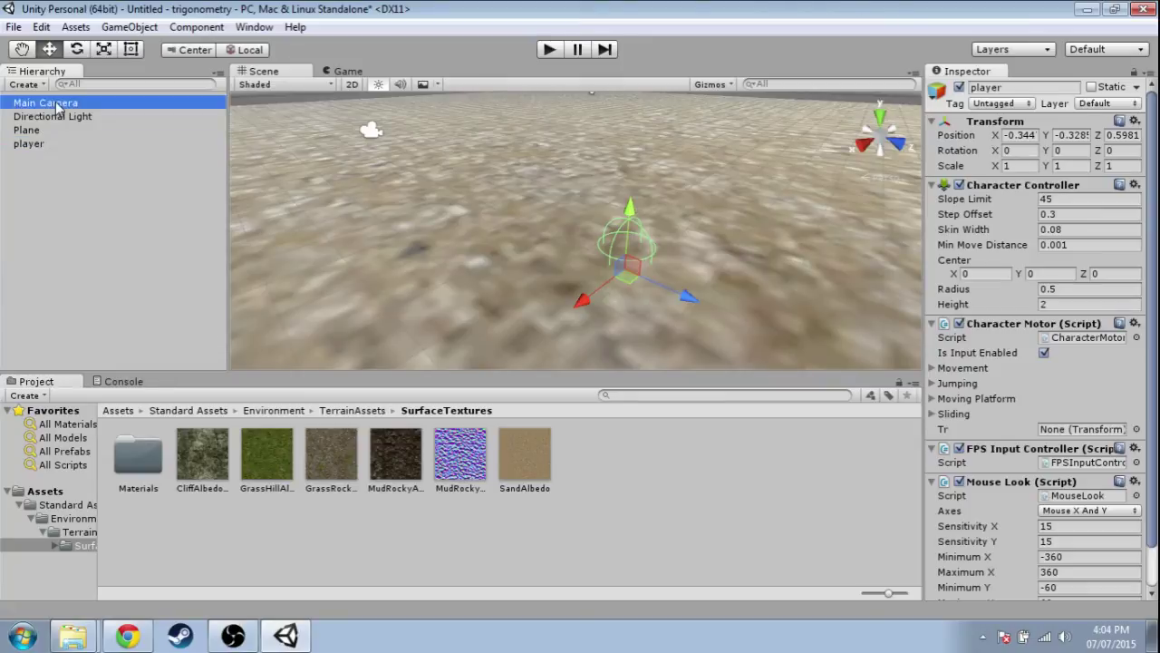
pyautogui.moveTo(56, 107); pyautogui.dragTo(51, 142)
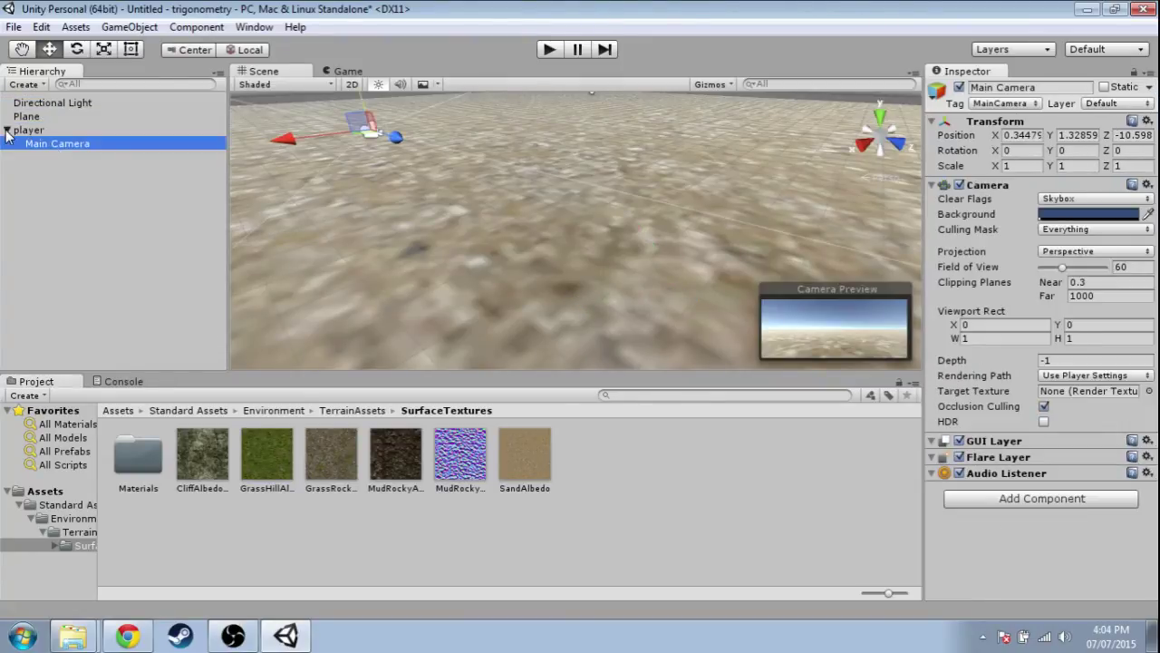
pyautogui.click(7, 131)
pyautogui.click(7, 131)
pyautogui.click(28, 130)
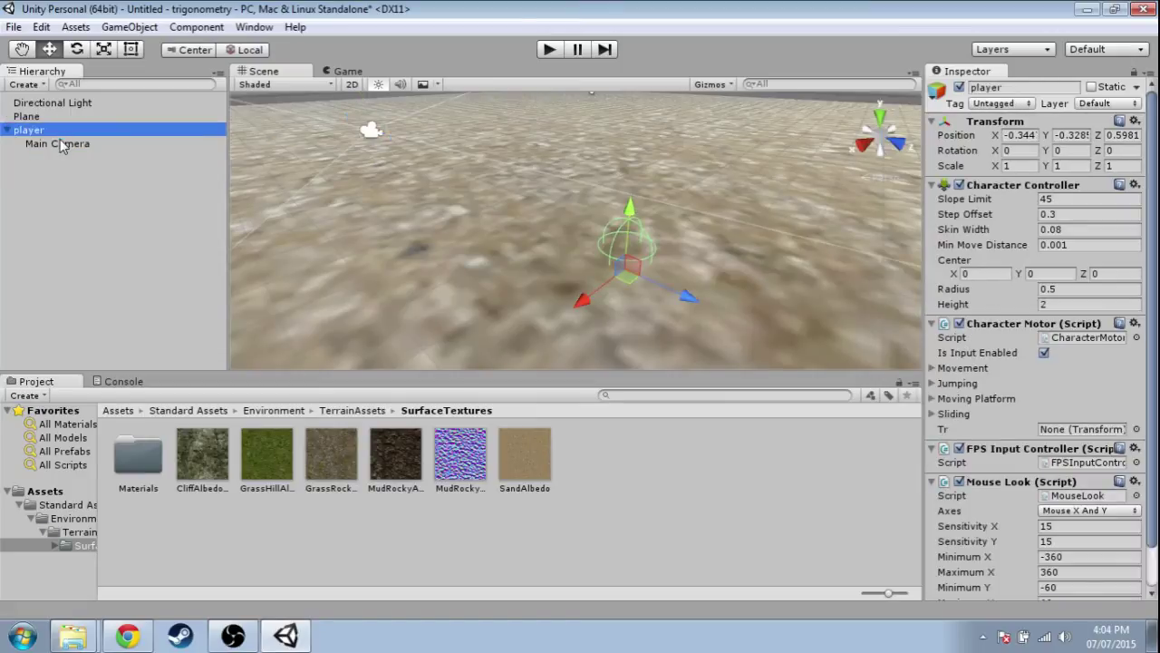
# Center the Main Camera on the player by setting its position to X 0, Y 0, Z 0
pyautogui.click(60, 143)
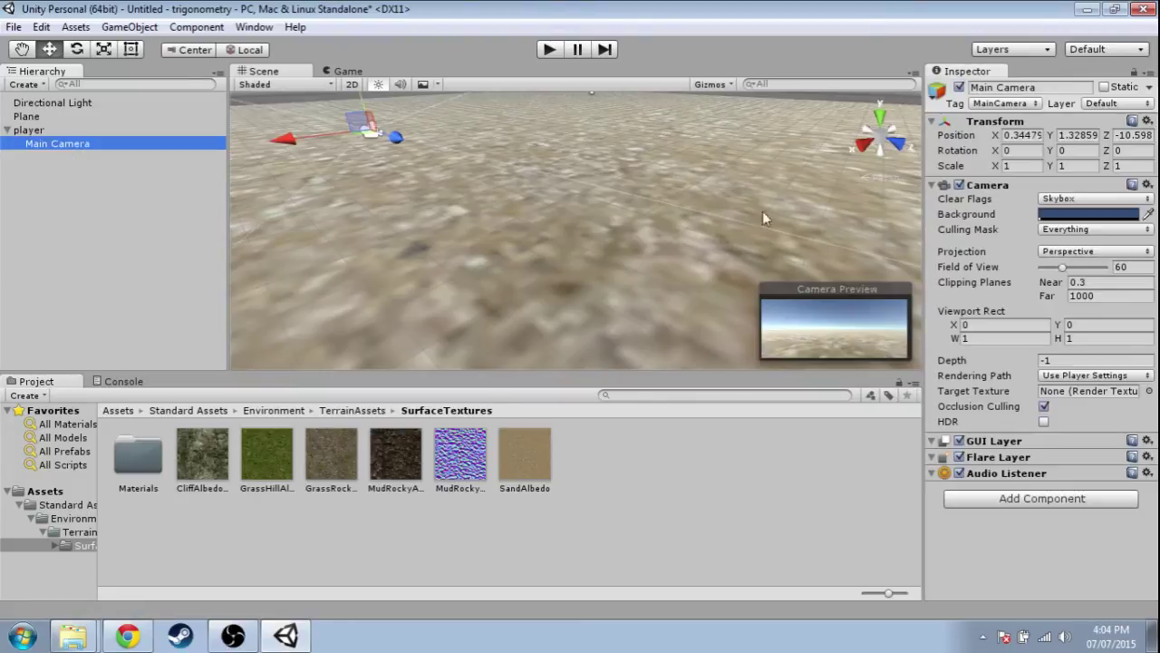
pyautogui.click(1026, 135)
pyautogui.write('0')
pyautogui.click(1076, 136)
pyautogui.write('0')
pyautogui.click(1133, 135)
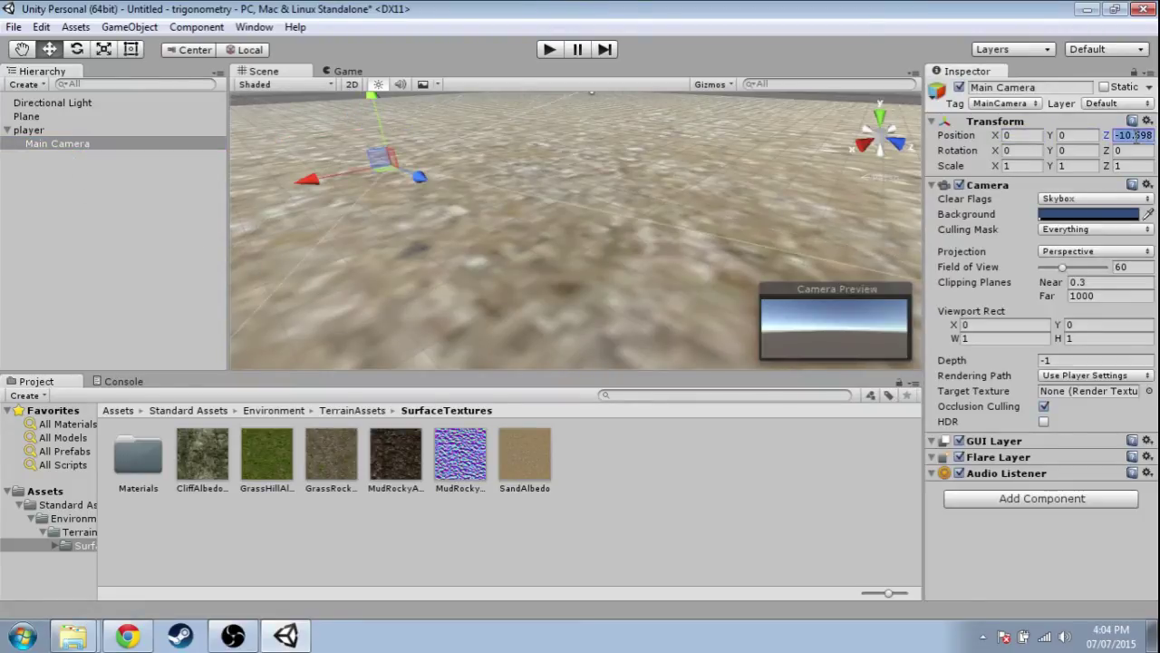
pyautogui.write('0')
pyautogui.moveTo(755, 238); pyautogui.dragTo(464, 200, button='middle')
# Raise the player object above the plane by setting its Y position to 2
pyautogui.click(36, 130)
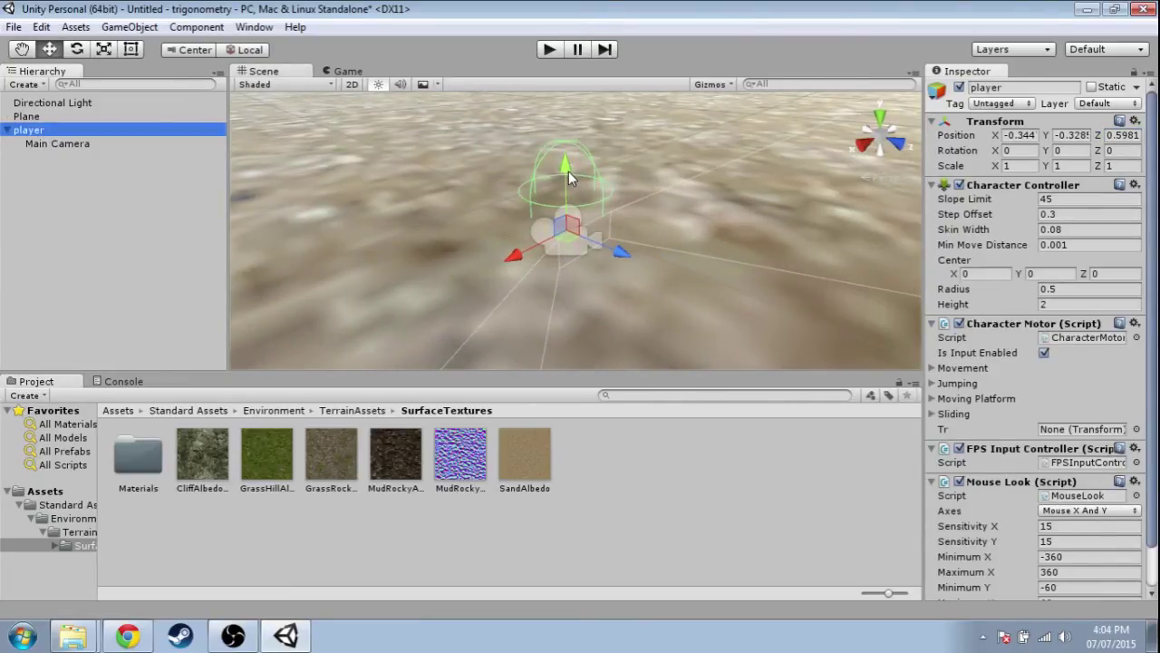
pyautogui.moveTo(565, 170); pyautogui.dragTo(569, 159)
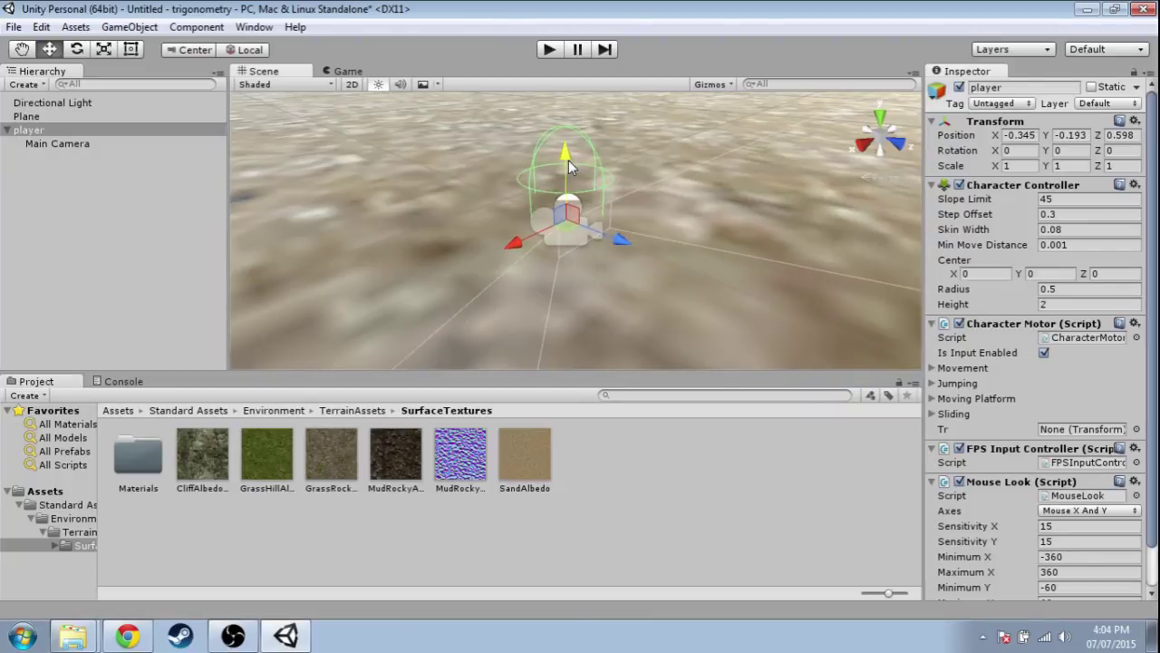
pyautogui.scroll(-2, 569, 160)
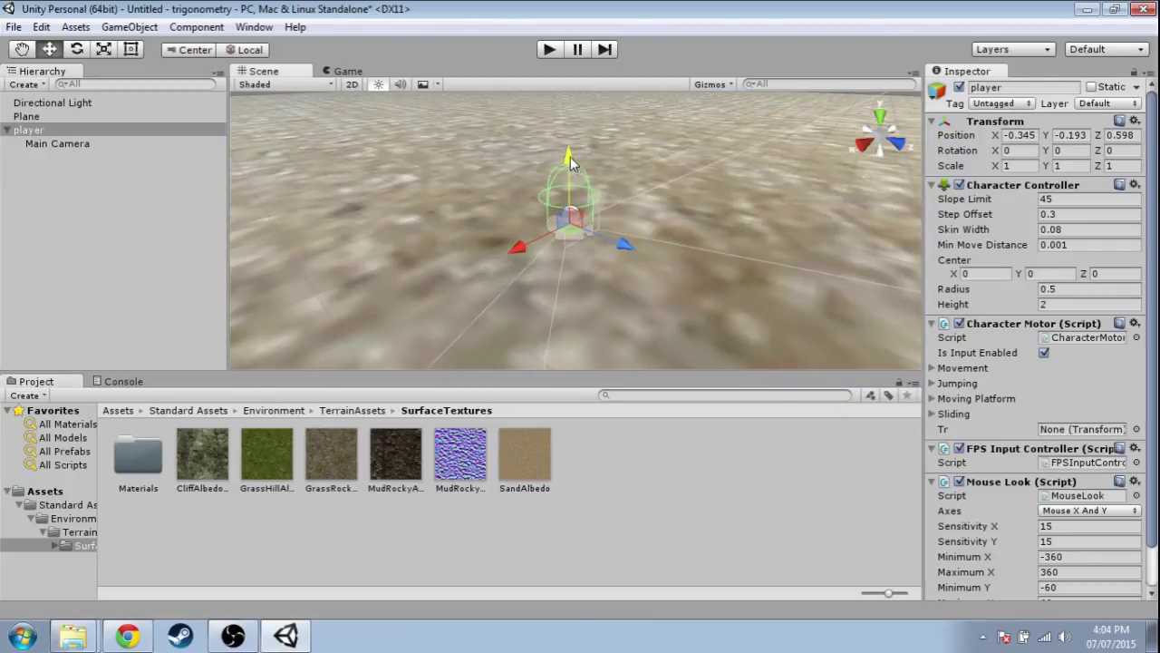
pyautogui.moveTo(569, 160); pyautogui.dragTo(573, 82)
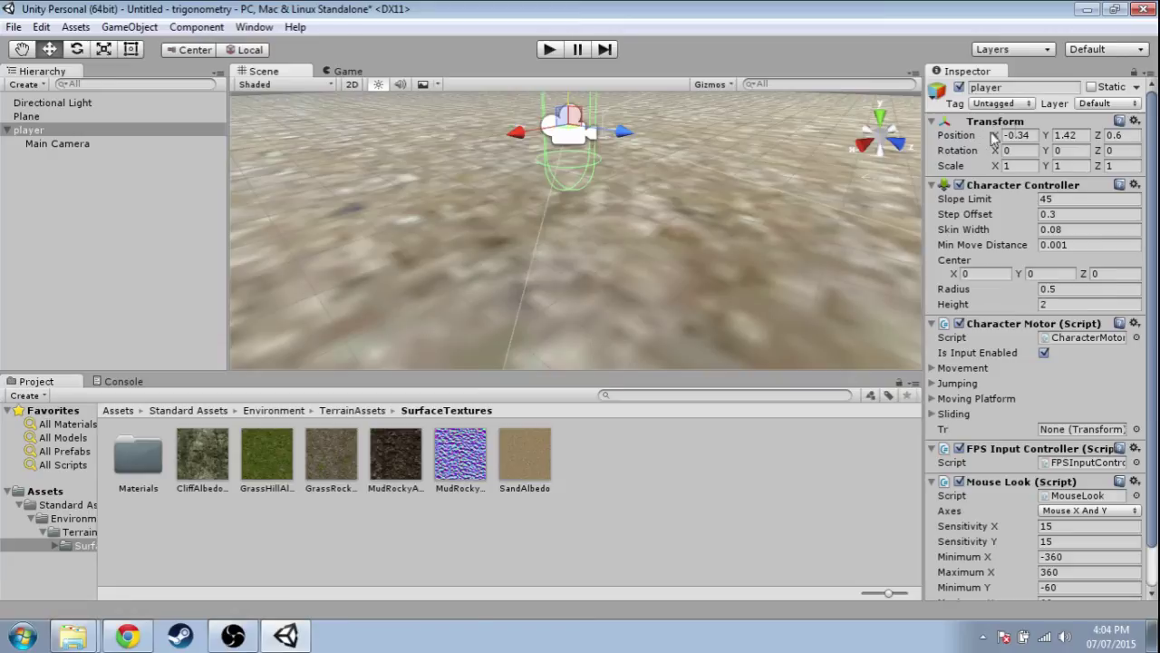
pyautogui.click(1076, 135)
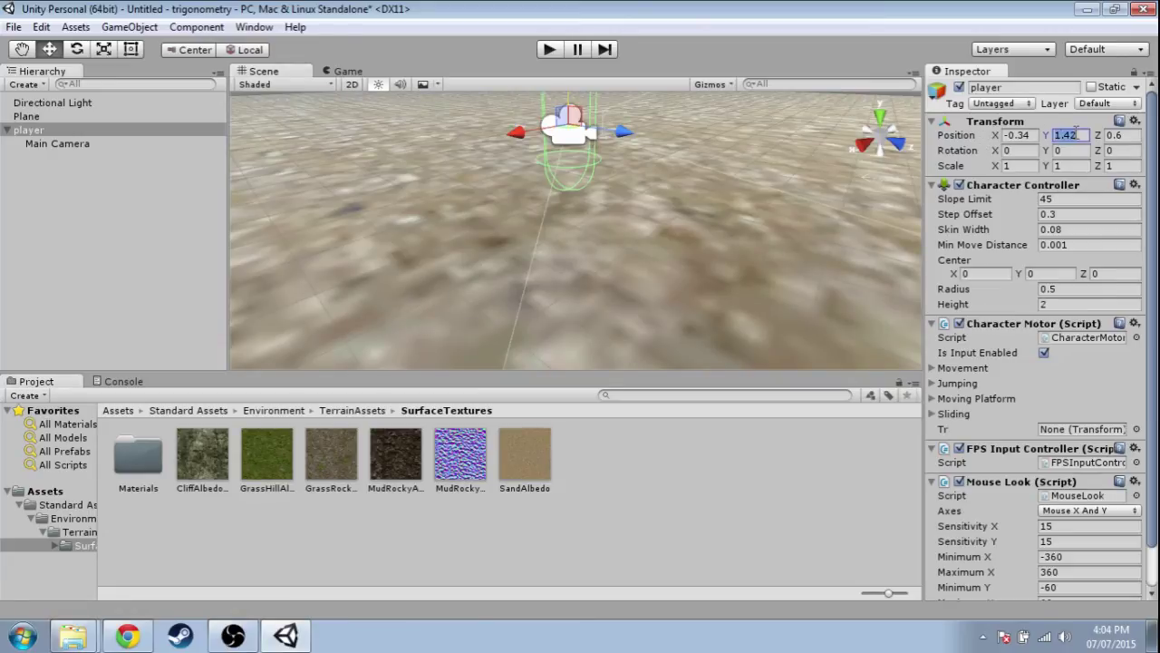
pyautogui.write('2')
pyautogui.press('Return')
pyautogui.press('f')
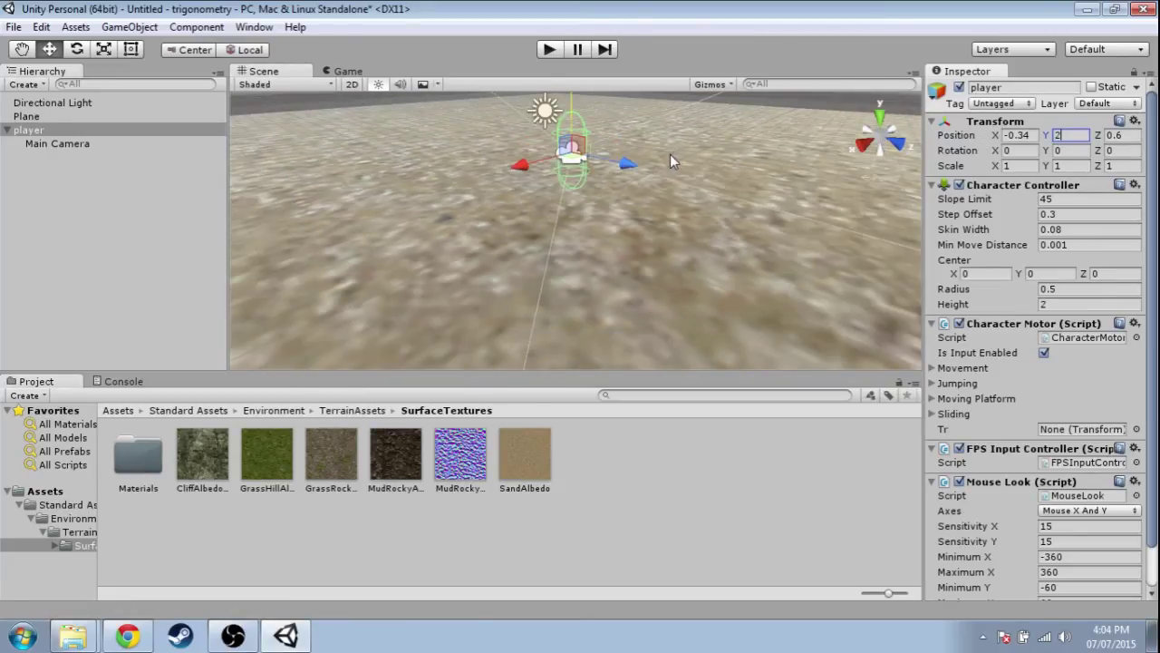
# Test-run the scene, stop it, and save the scene as scene1 in the project's Assets folder
pyautogui.click(549, 50)
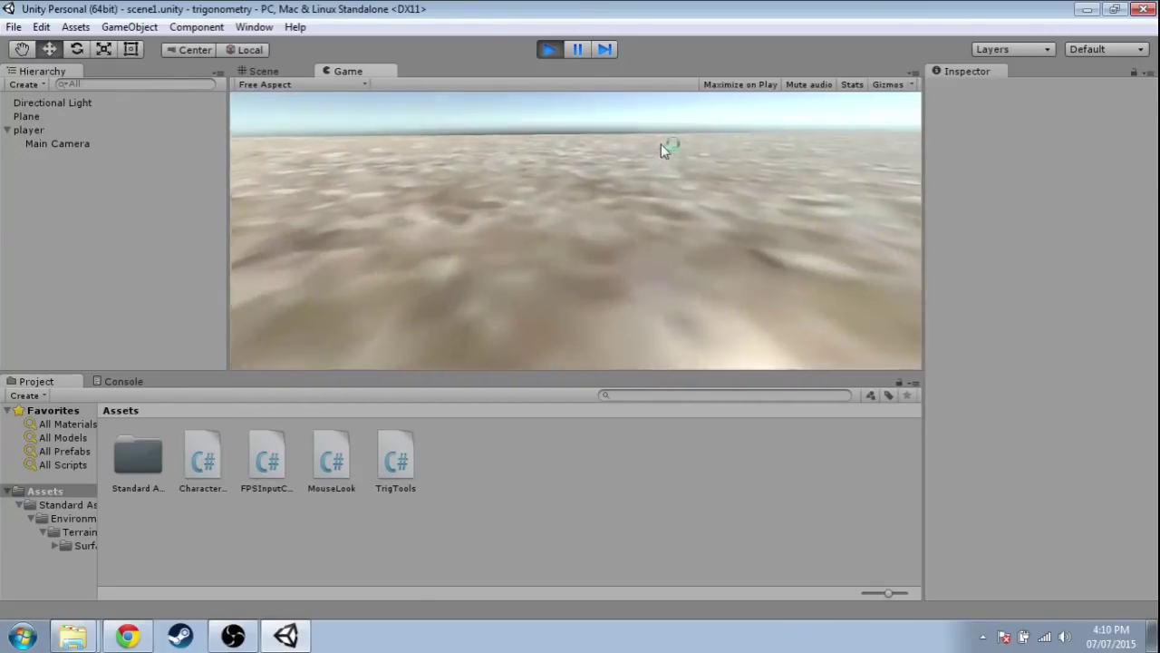
pyautogui.click(550, 50)
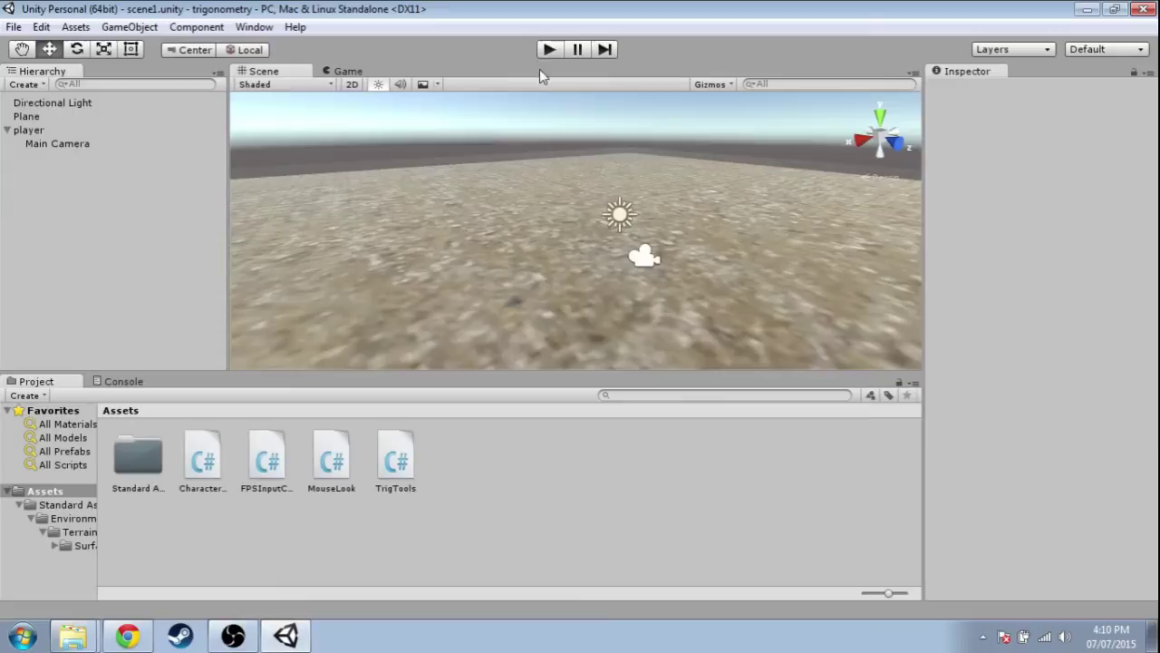
pyautogui.click(14, 27)
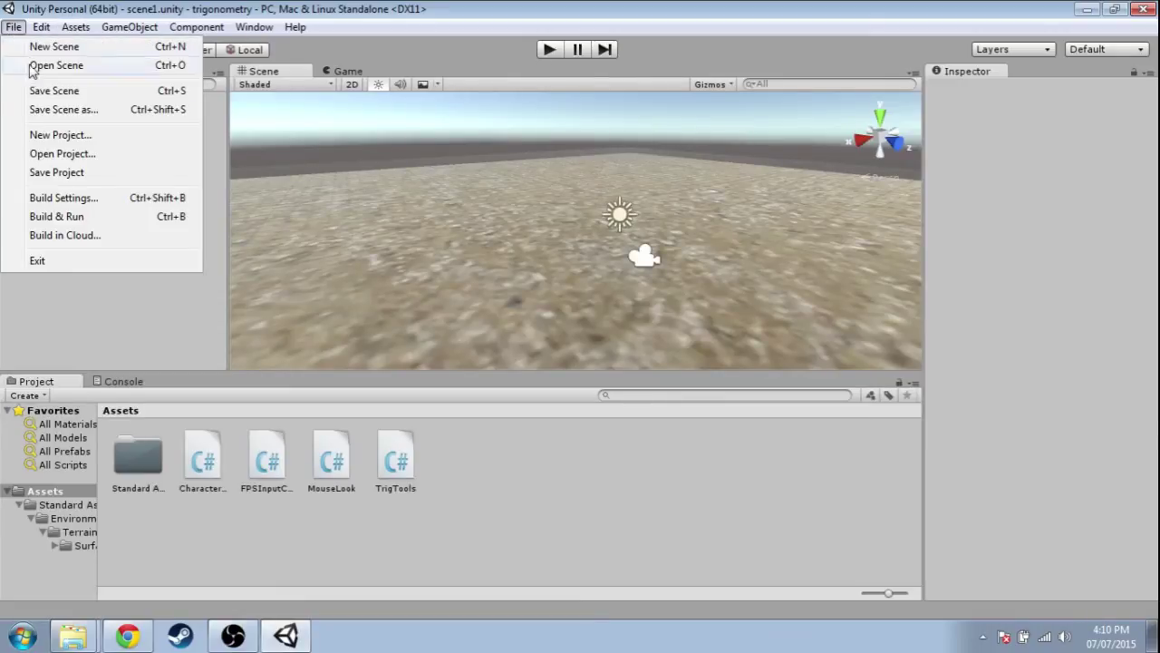
pyautogui.click(63, 109)
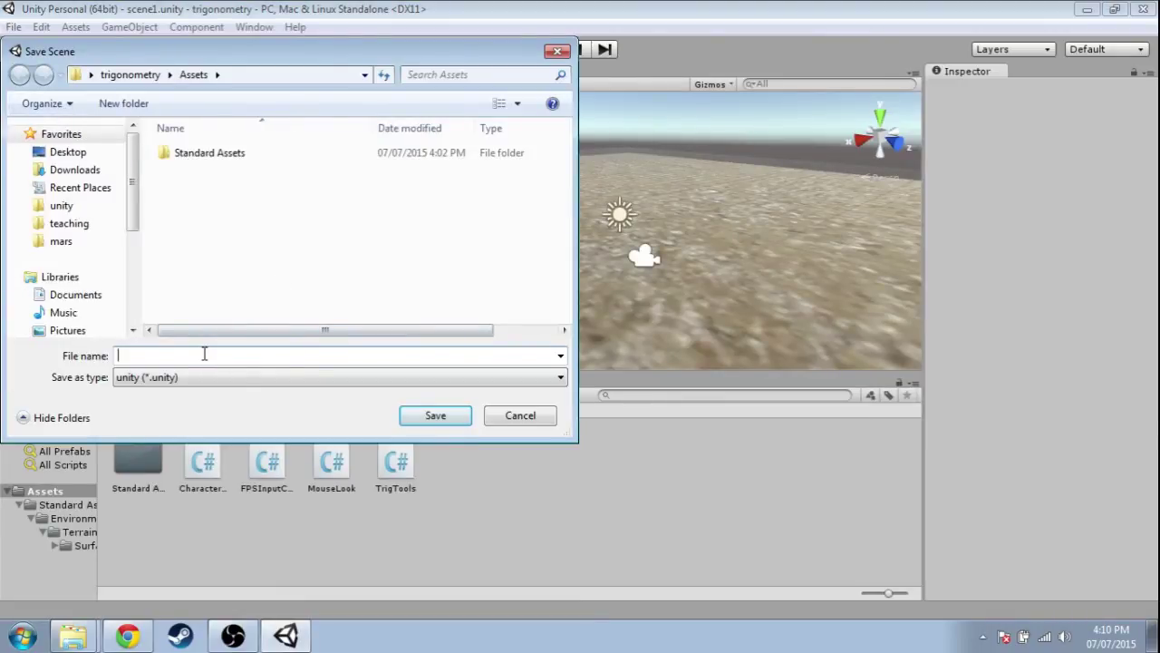
pyautogui.write('scene1')
pyautogui.click(453, 419)
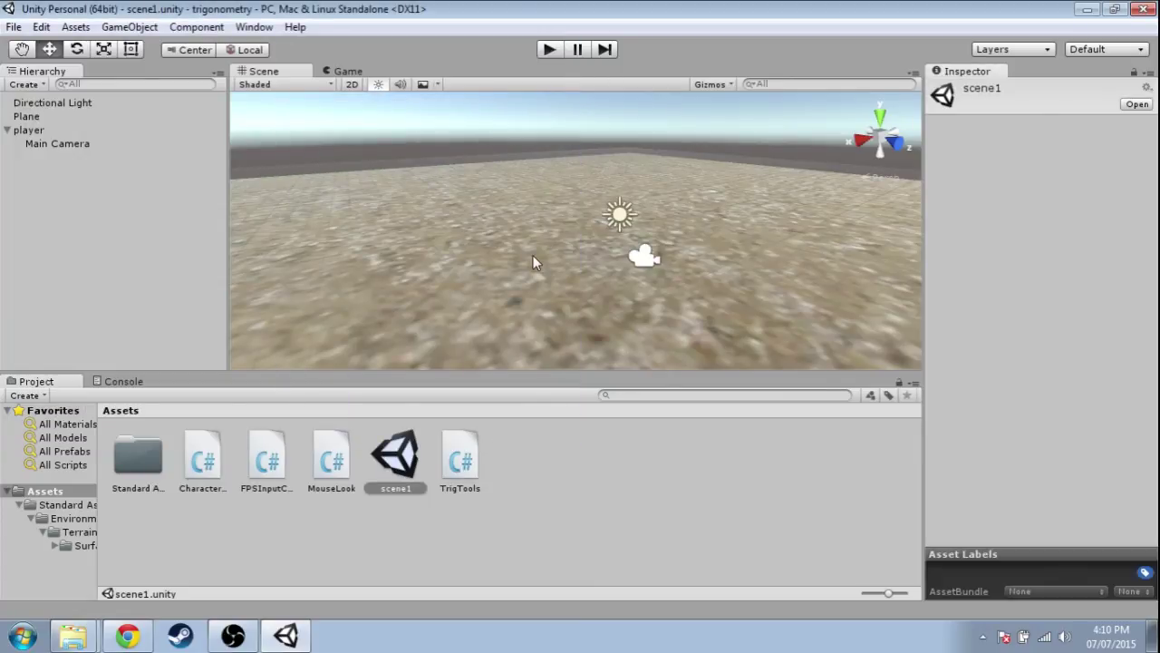
pyautogui.moveTo(532, 262); pyautogui.dragTo(752, 235, button='right')
pyautogui.click(667, 254)
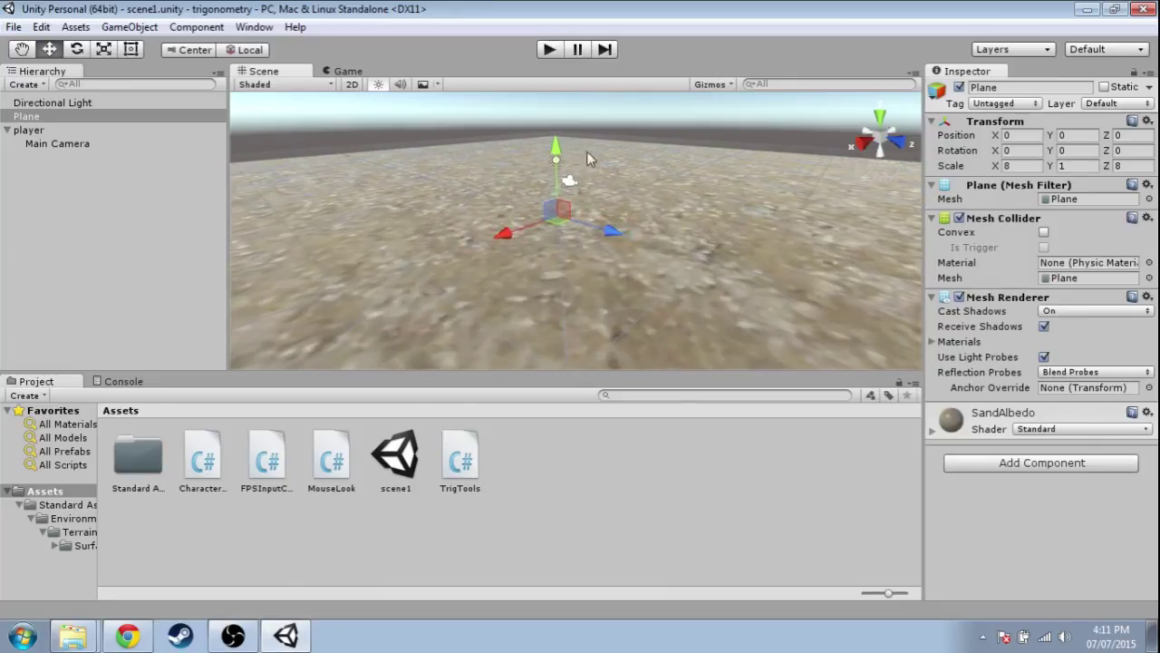
pyautogui.click(730, 131)
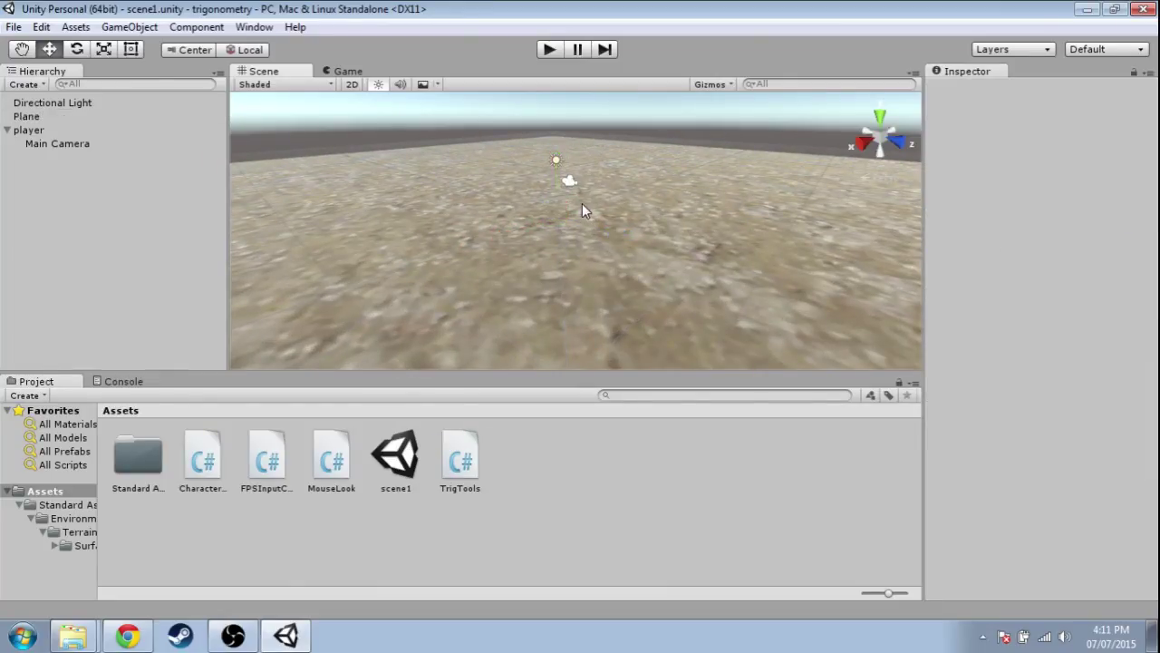